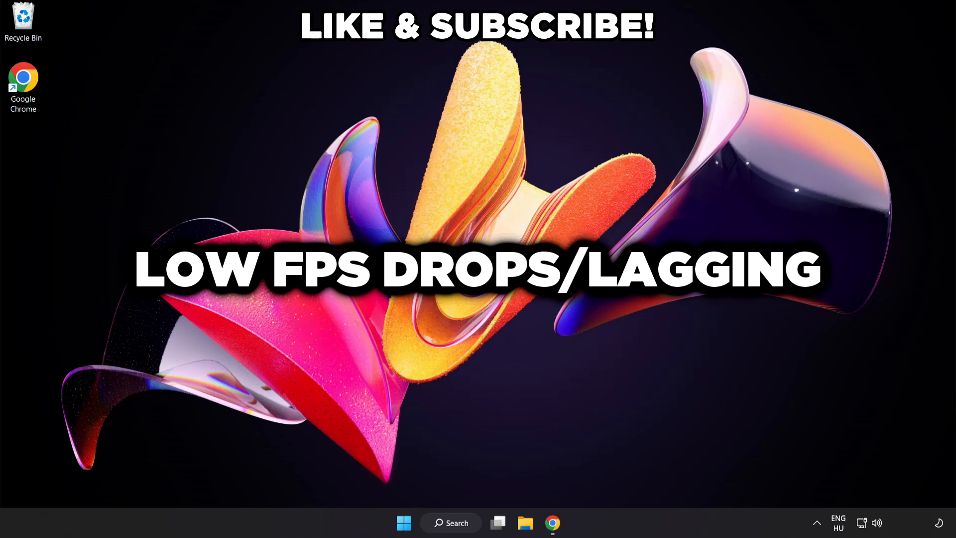
- Search Windows for 'edit power plan' and open the Edit power plan result
{"action": "left_click", "coordinate": [460, 525]}
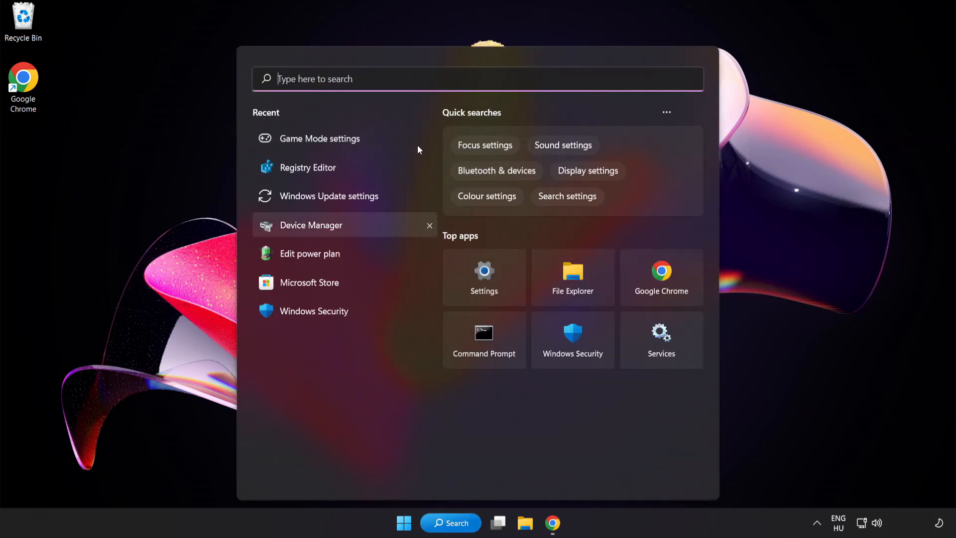
{"action": "type", "text": "edit po"}
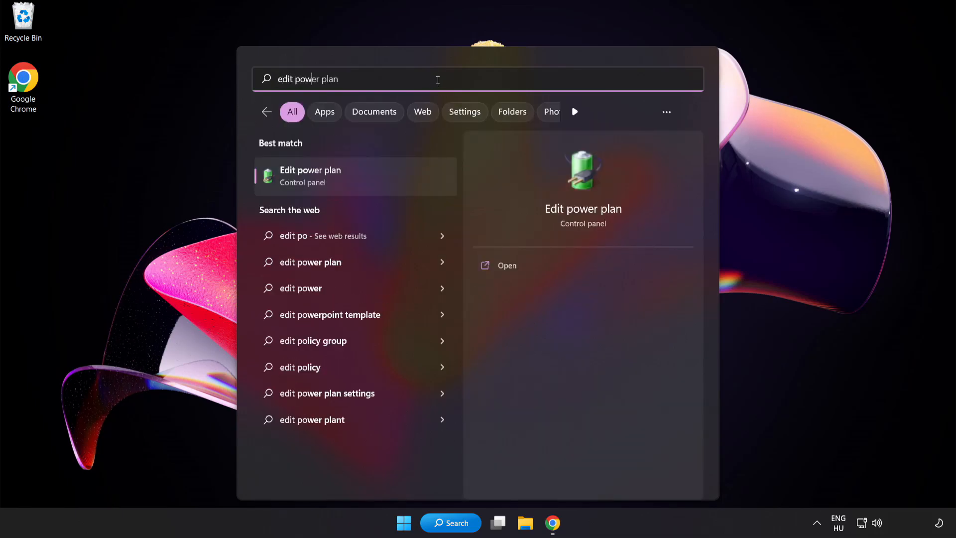
{"action": "type", "text": "wer plan"}
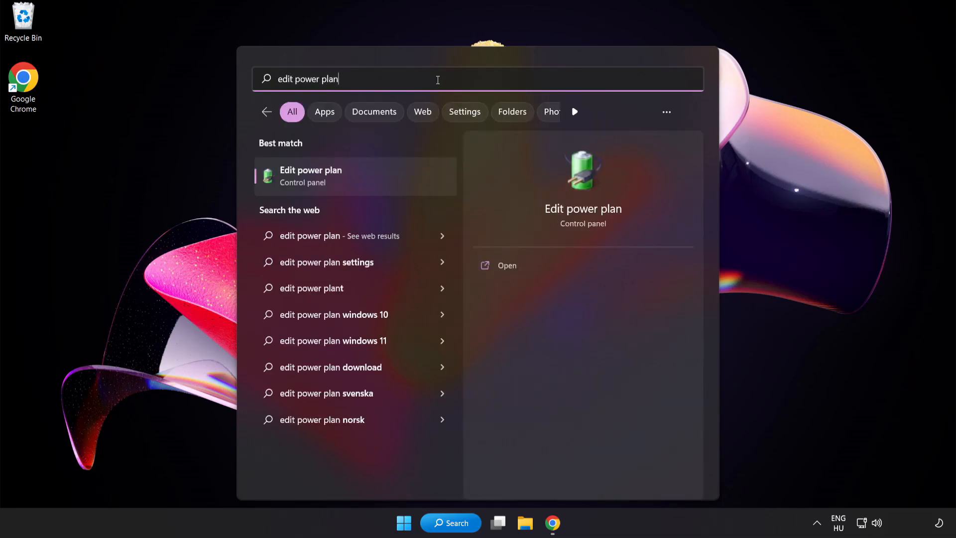
{"action": "left_click", "coordinate": [387, 186]}
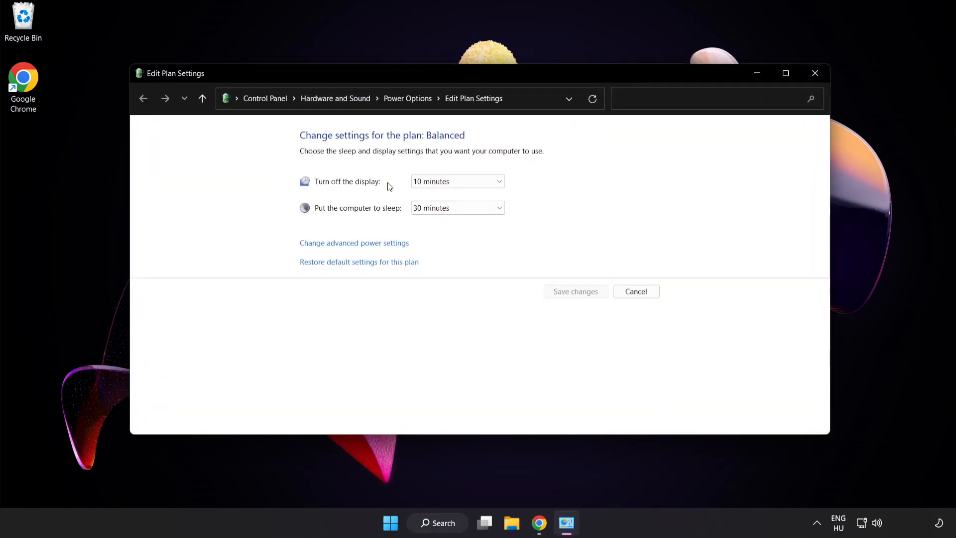
- From Power Options, make High performance the active power plan and close the window
{"action": "left_click", "coordinate": [416, 99]}
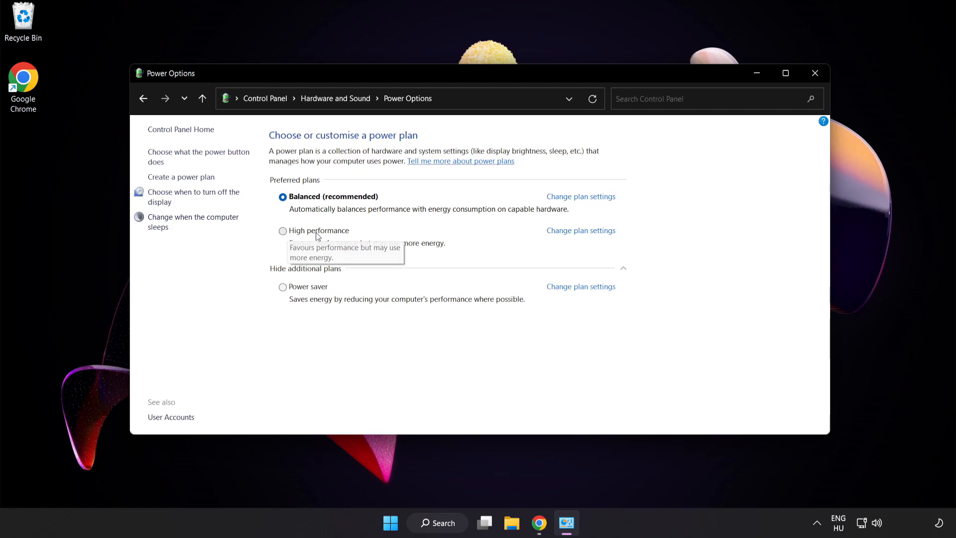
{"action": "left_click", "coordinate": [318, 235]}
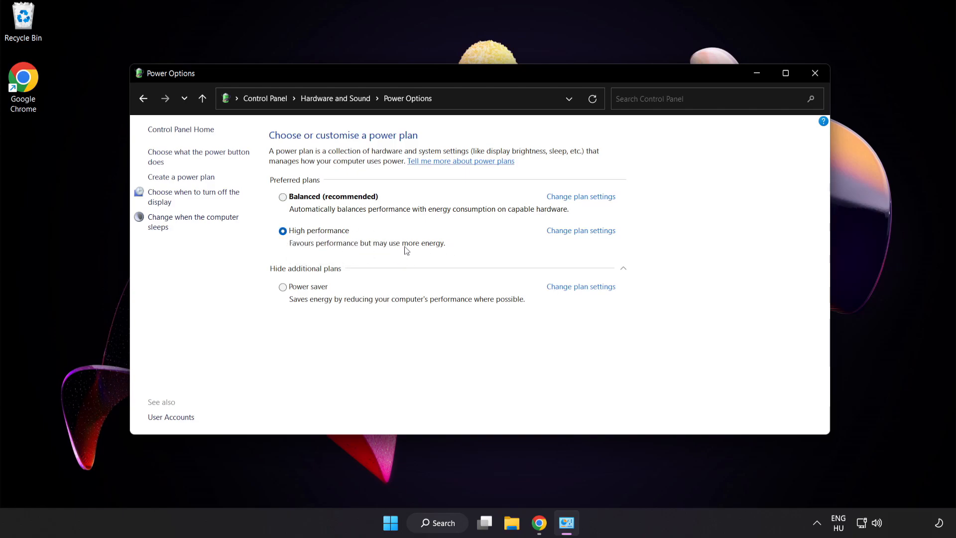
{"action": "left_click", "coordinate": [815, 73]}
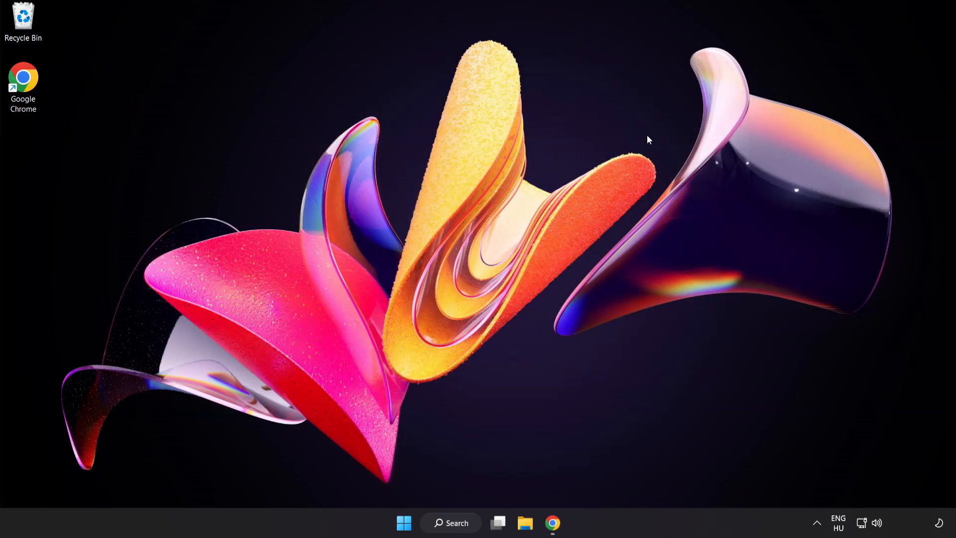
- Search Windows for 'device manager' and launch Device Manager
{"action": "left_click", "coordinate": [457, 521]}
{"action": "type", "text": "d"}
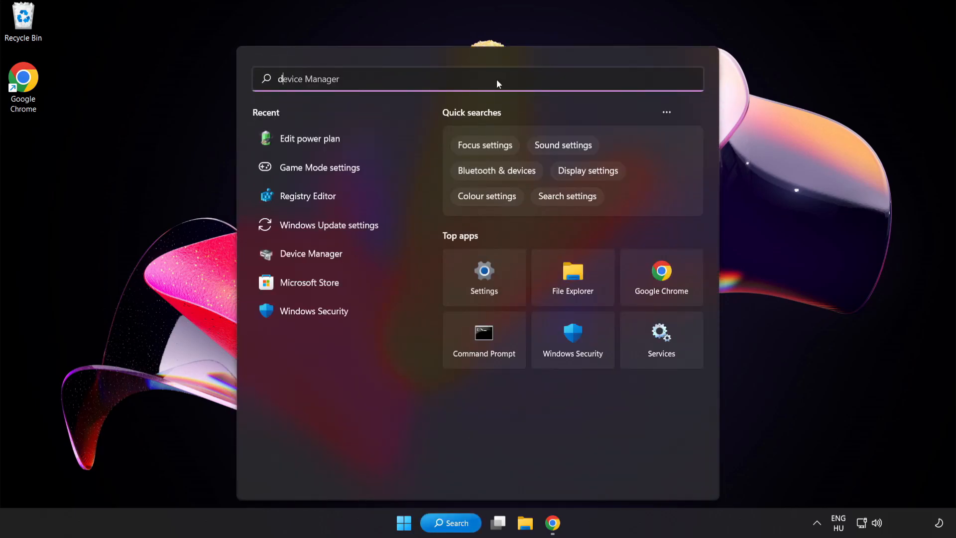
{"action": "type", "text": "evice manager"}
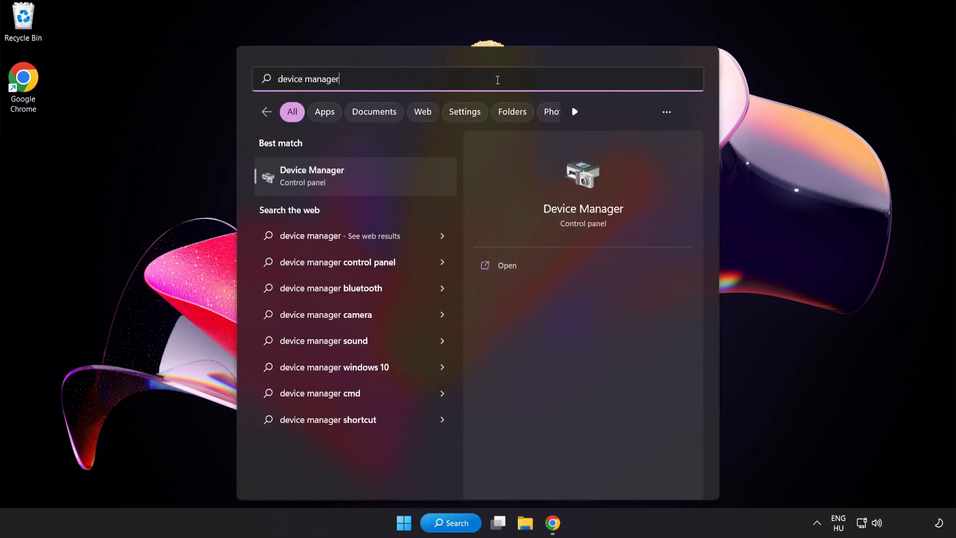
{"action": "left_click", "coordinate": [391, 180]}
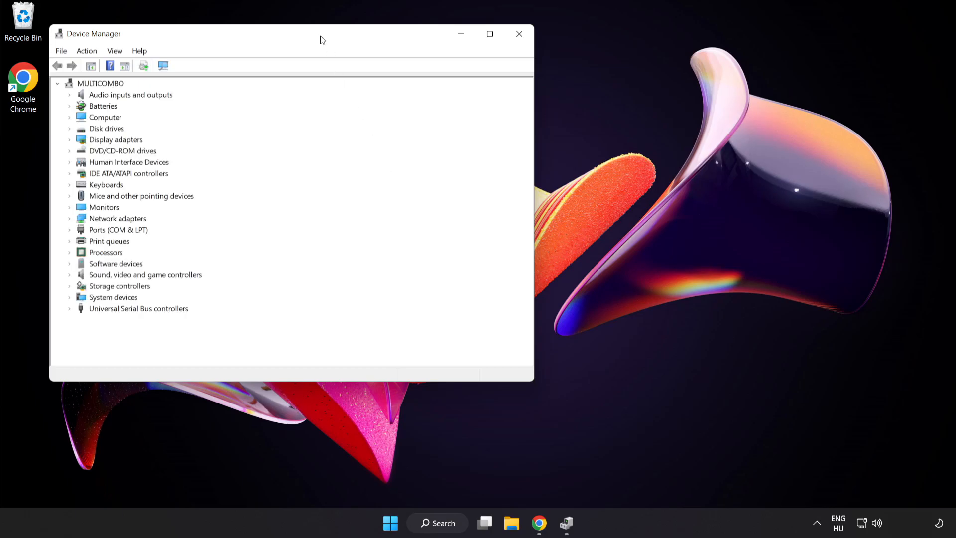
- Under Display adapters, start Update driver for the VMware SVGA 3D adapter
{"action": "left_click_drag", "start_coordinate": [323, 40], "coordinate": [486, 99]}
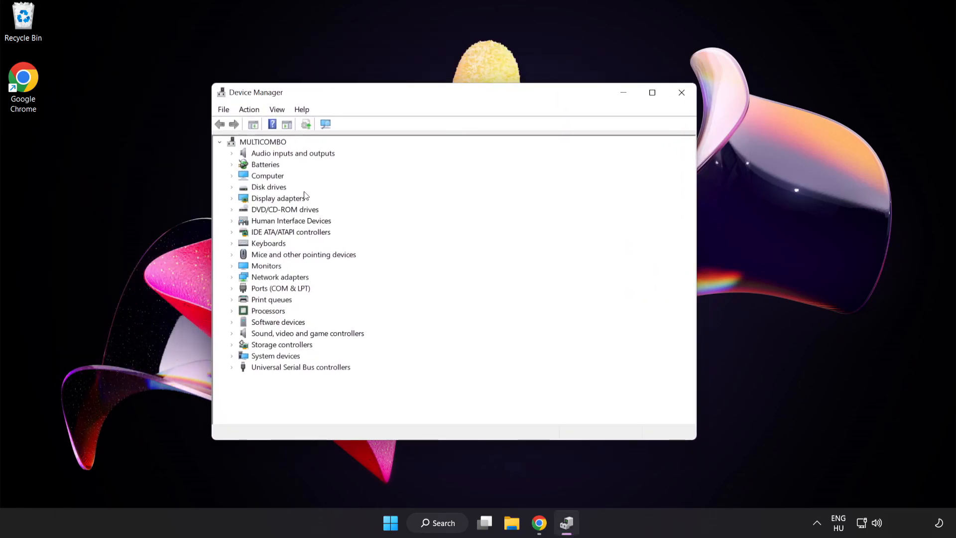
{"action": "left_click", "coordinate": [247, 200]}
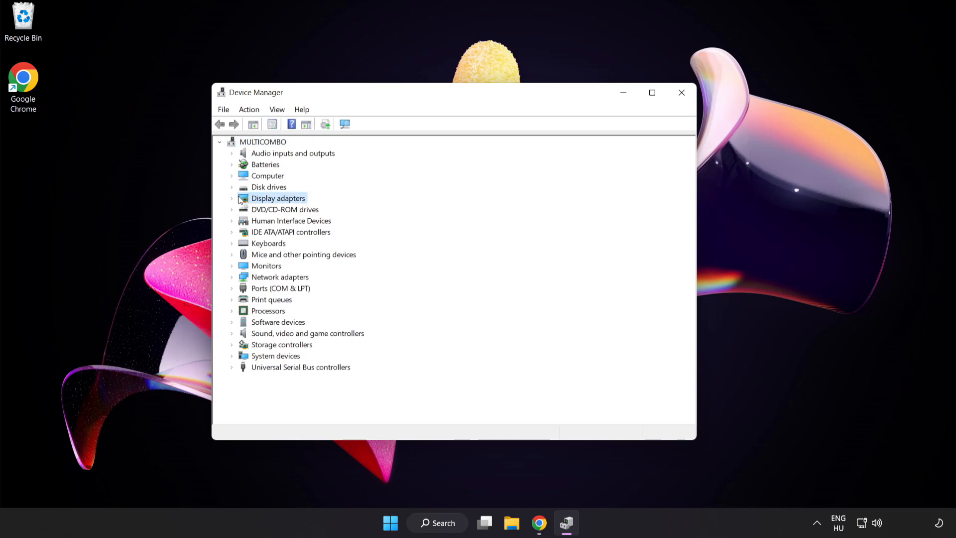
{"action": "left_click", "coordinate": [233, 199]}
{"action": "left_click", "coordinate": [272, 211]}
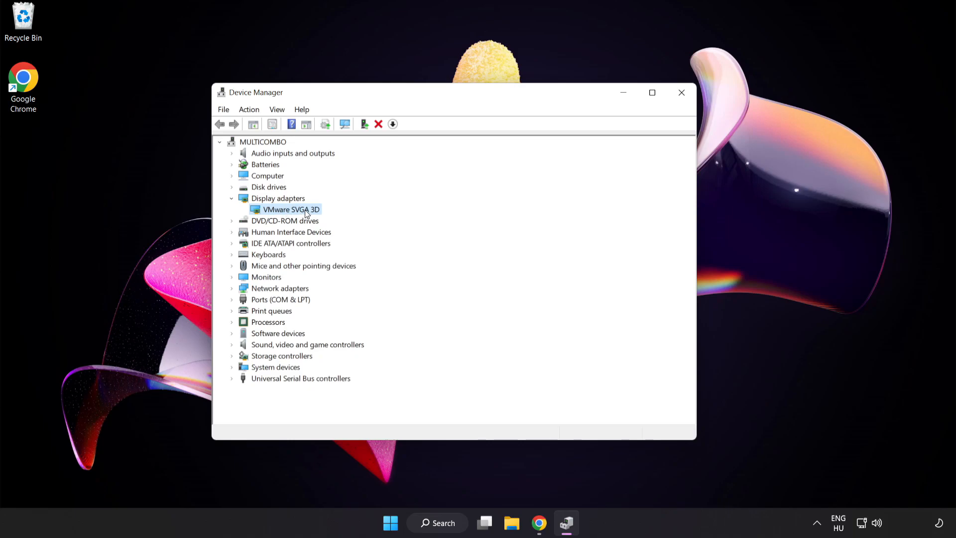
{"action": "right_click", "coordinate": [306, 210]}
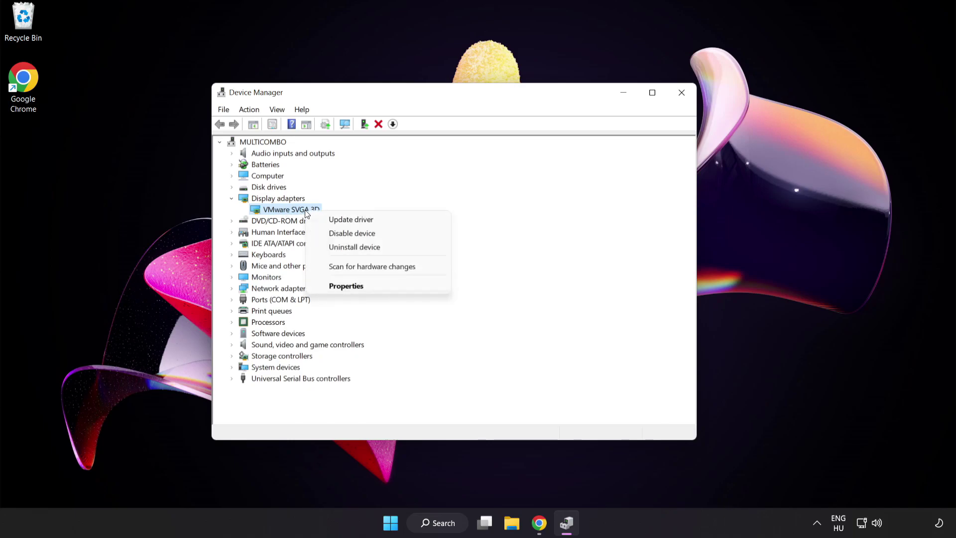
{"action": "left_click", "coordinate": [376, 221]}
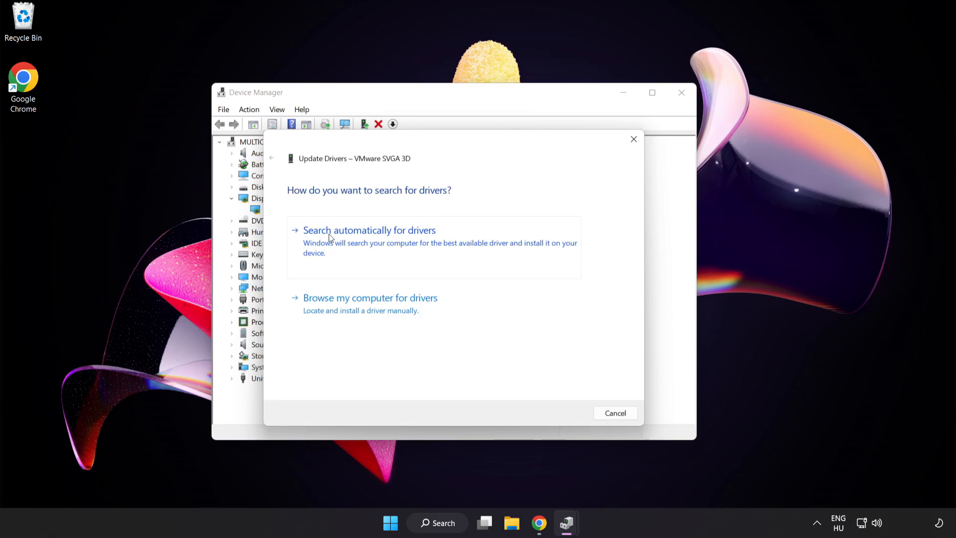
- Search automatically for drivers, confirm the best VMware SVGA 3D driver is installed, and close Device Manager
{"action": "left_click", "coordinate": [395, 243]}
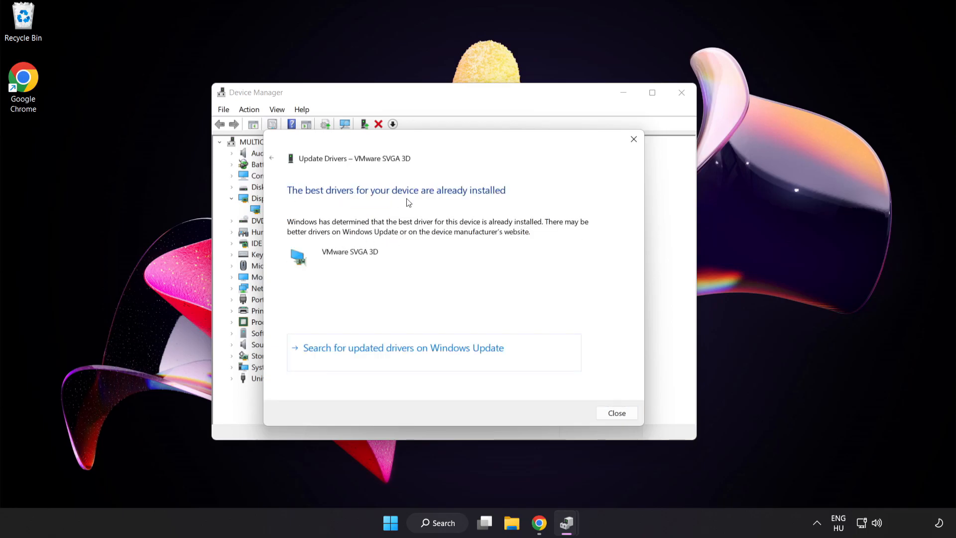
{"action": "left_click", "coordinate": [616, 413]}
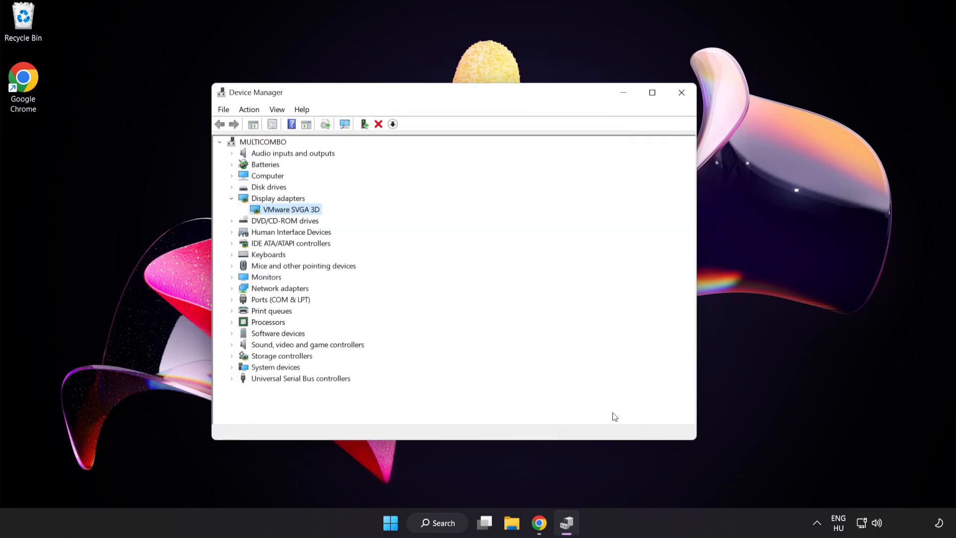
{"action": "left_click", "coordinate": [678, 98]}
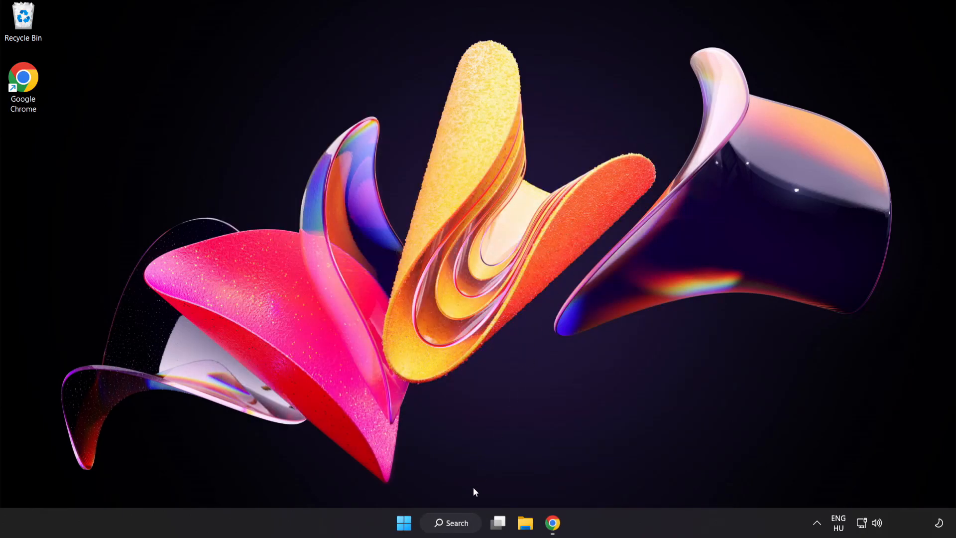
- Search Windows for 'game mode settings' and open the Game Mode settings page
{"action": "left_click", "coordinate": [463, 529]}
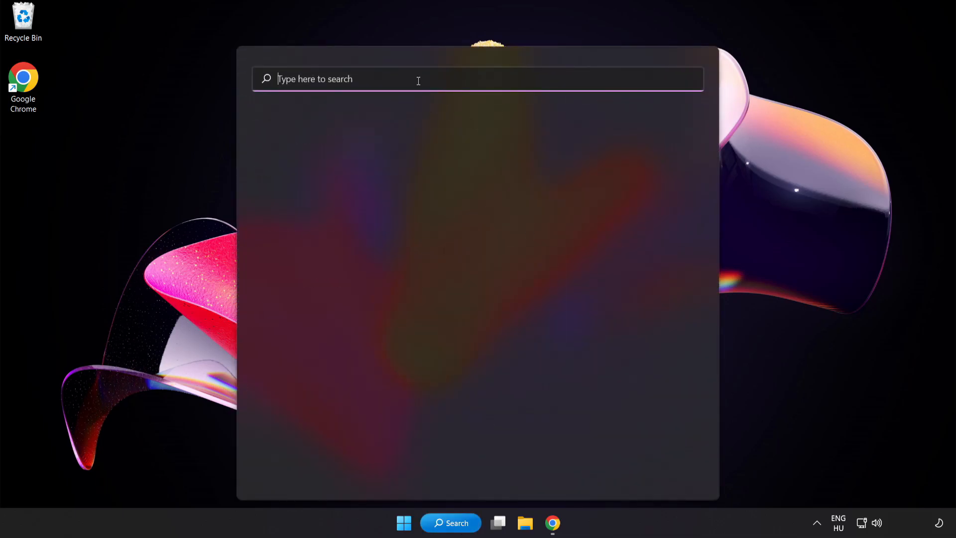
{"action": "type", "text": "game mode setti"}
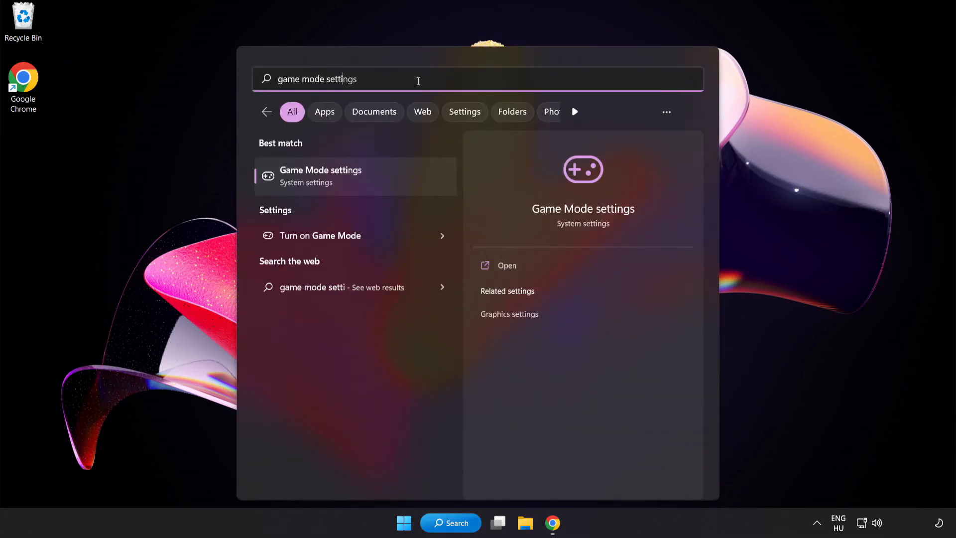
{"action": "type", "text": "ngs"}
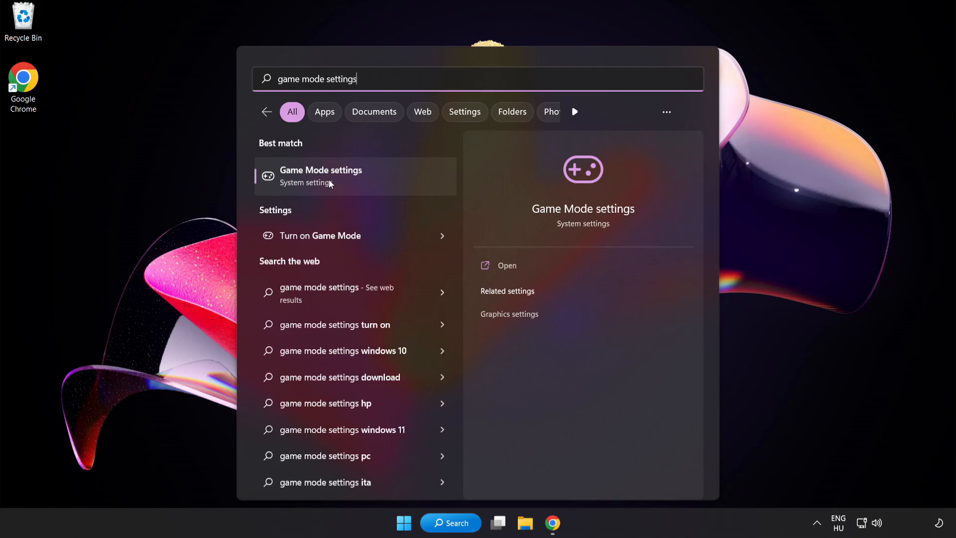
{"action": "left_click", "coordinate": [349, 179]}
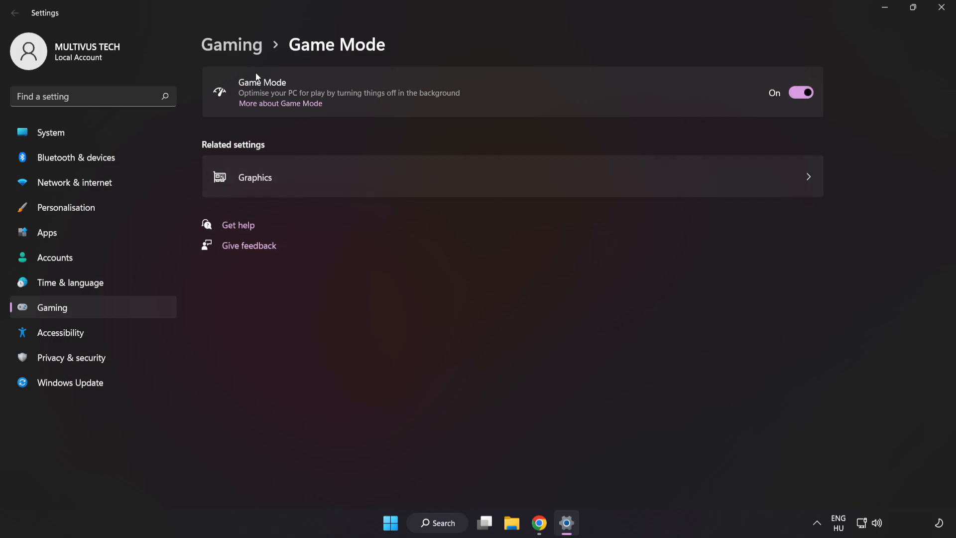
- From Gaming settings, check the Xbox Game Bar controller shortcut is Off and close Settings
{"action": "left_click", "coordinate": [236, 49]}
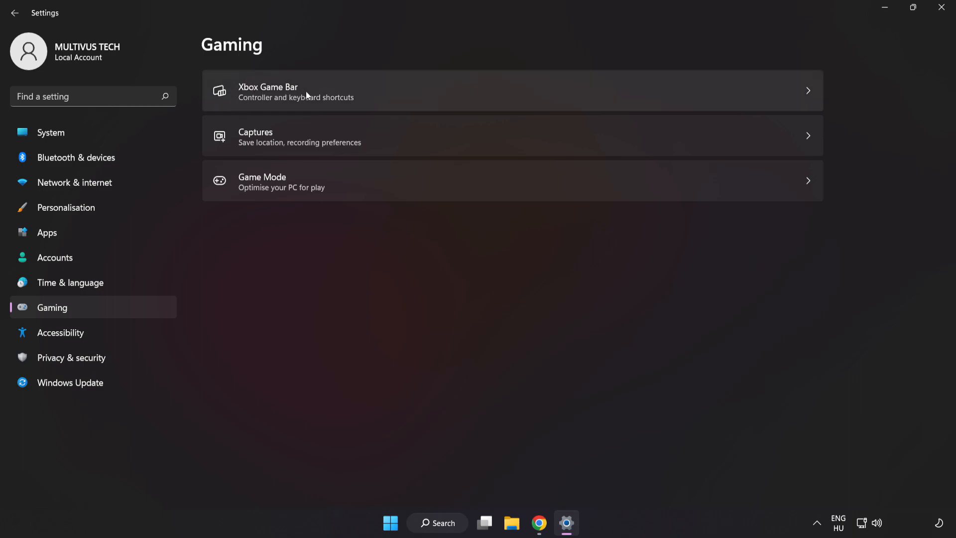
{"action": "left_click", "coordinate": [690, 89]}
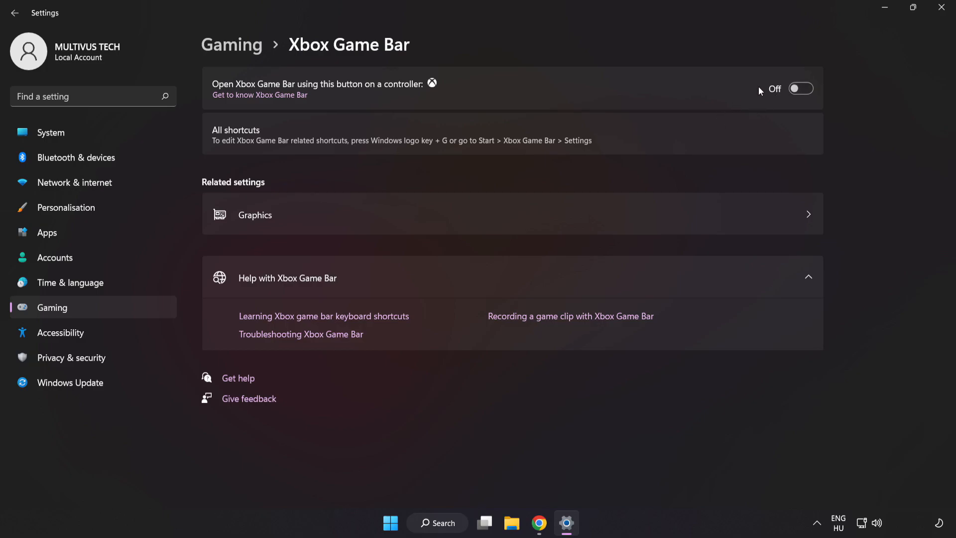
{"action": "left_click", "coordinate": [943, 12]}
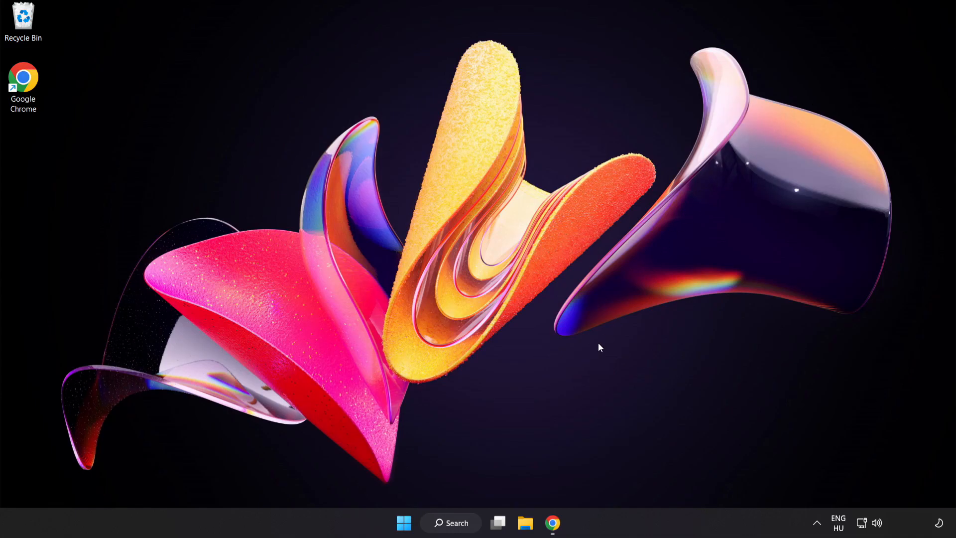
- Launch Task Manager from the Start button's power-user menu
{"action": "right_click", "coordinate": [402, 526]}
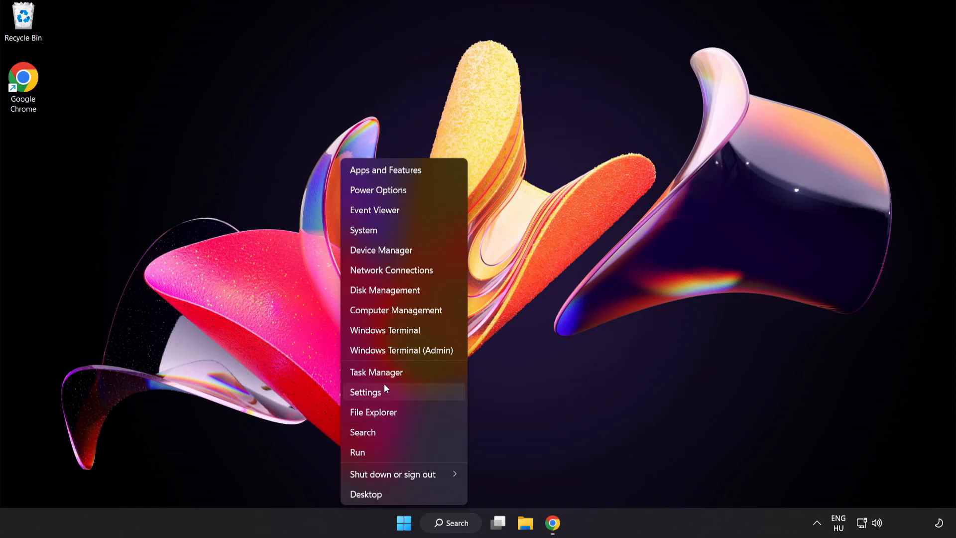
{"action": "left_click", "coordinate": [410, 374]}
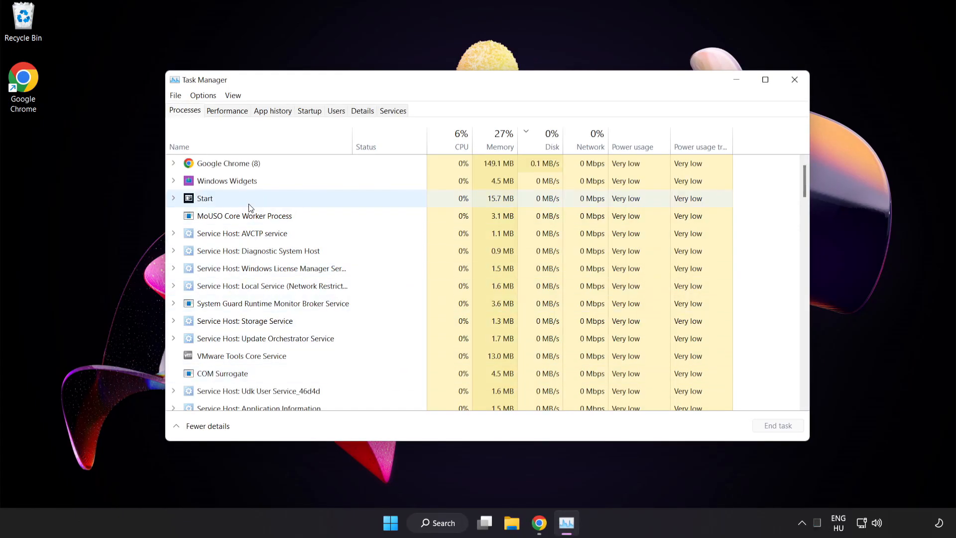
- End the Google Chrome process group and switch to the Startup apps list
{"action": "left_click", "coordinate": [245, 166]}
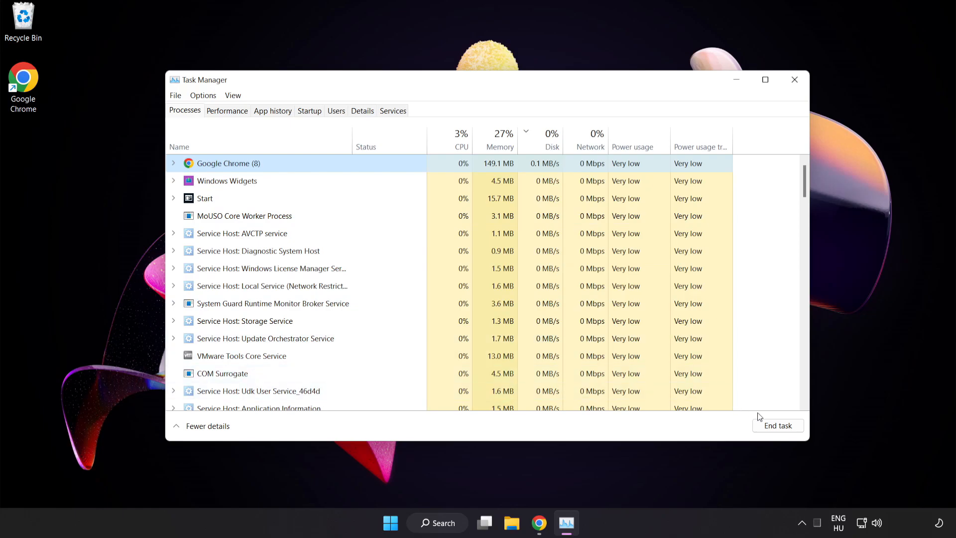
{"action": "left_click", "coordinate": [774, 428]}
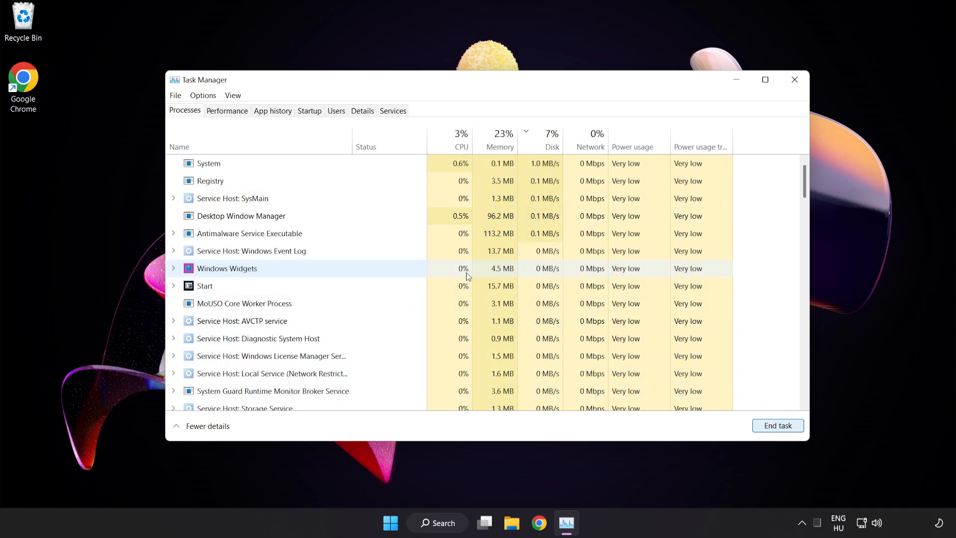
{"action": "mouse_move", "coordinate": [804, 181]}
{"action": "left_mouse_down"}
{"action": "mouse_move", "coordinate": [804, 385]}
{"action": "mouse_move", "coordinate": [803, 164]}
{"action": "left_mouse_up"}
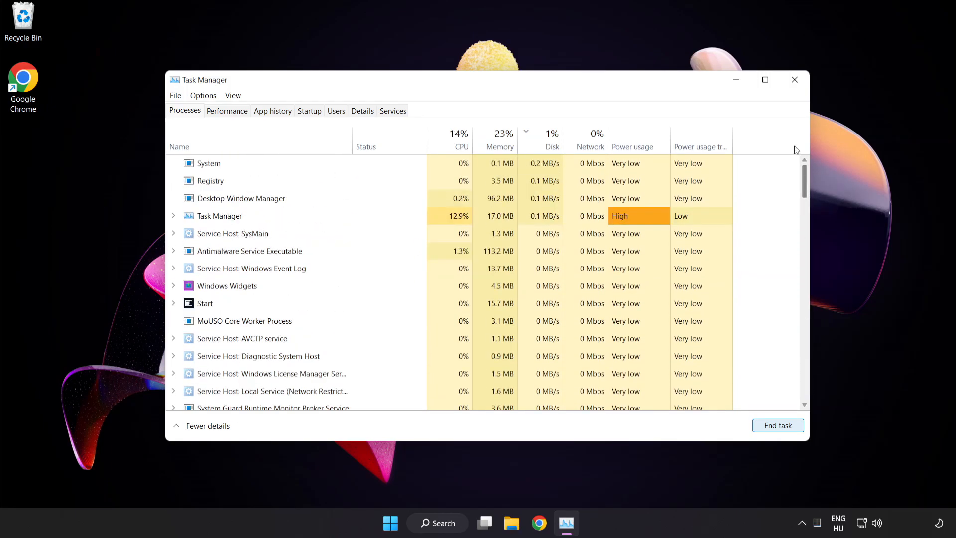
{"action": "left_click", "coordinate": [309, 111]}
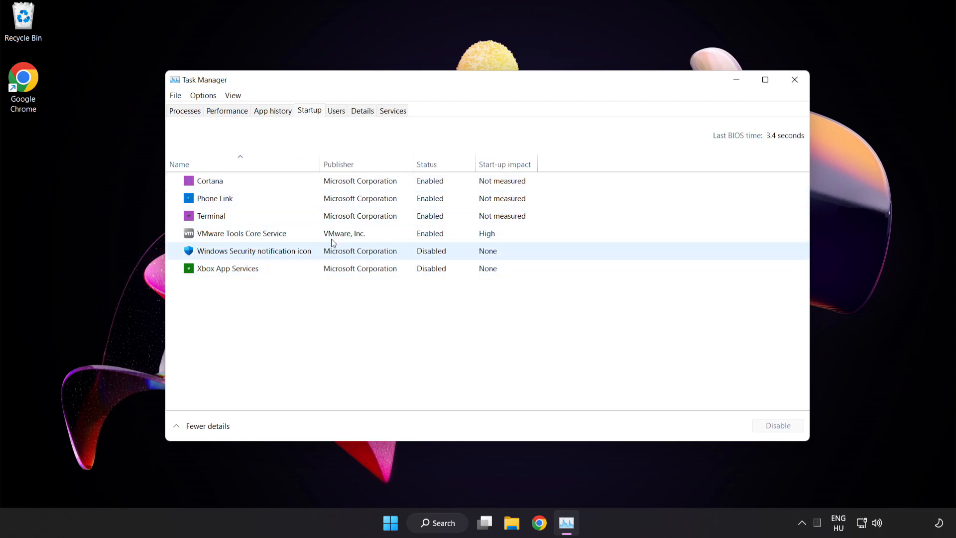
- Disable Cortana, Phone Link and Terminal as startup apps, then close Task Manager
{"action": "left_click", "coordinate": [338, 185]}
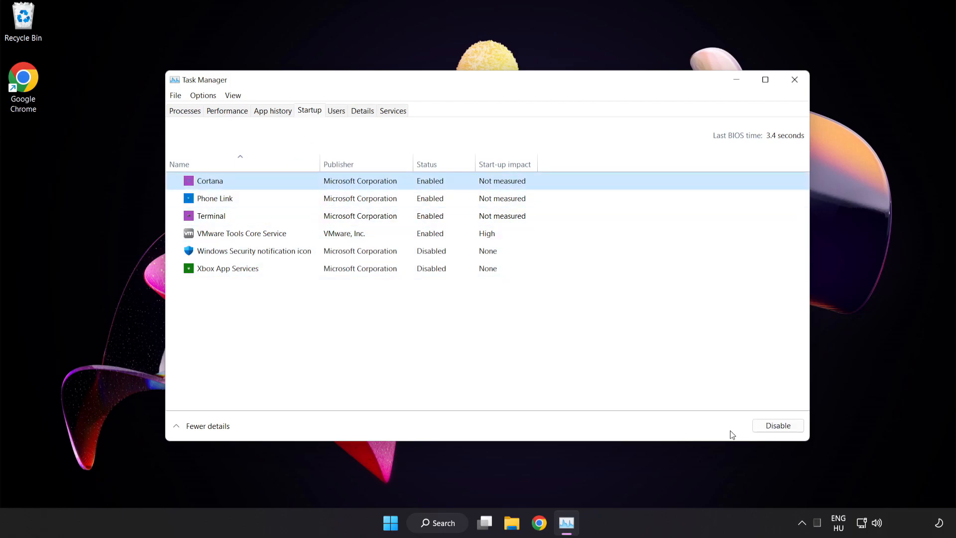
{"action": "left_click", "coordinate": [781, 427]}
{"action": "left_click", "coordinate": [281, 200]}
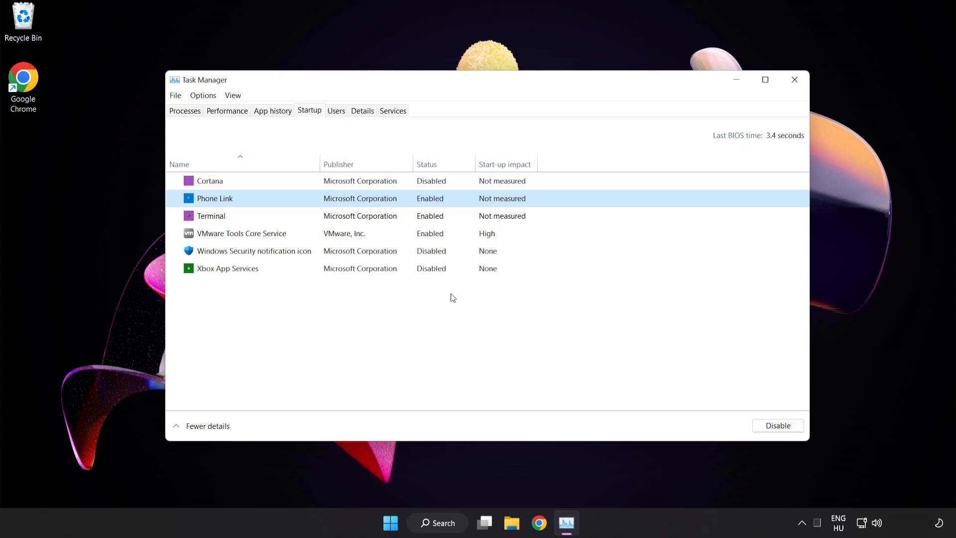
{"action": "left_click", "coordinate": [773, 427]}
{"action": "left_click", "coordinate": [382, 220]}
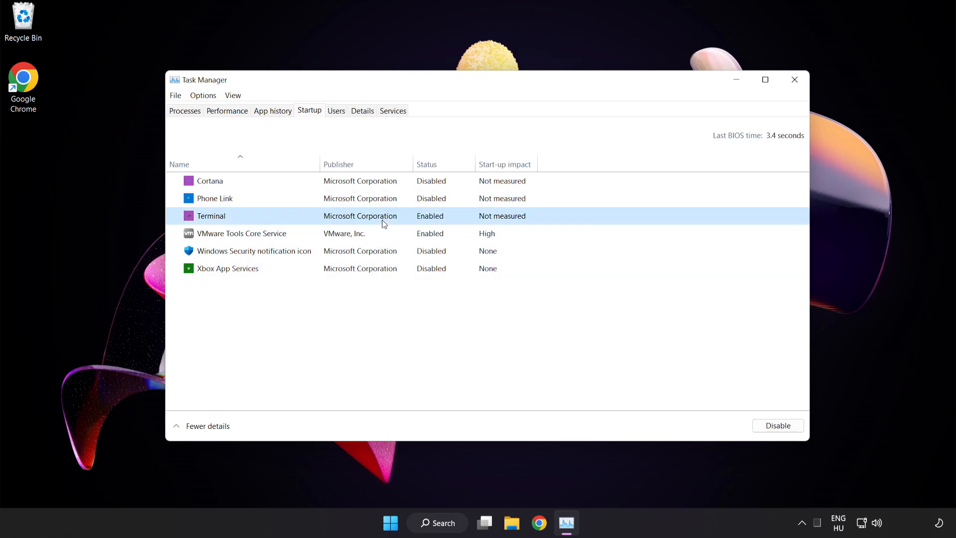
{"action": "left_click", "coordinate": [769, 424]}
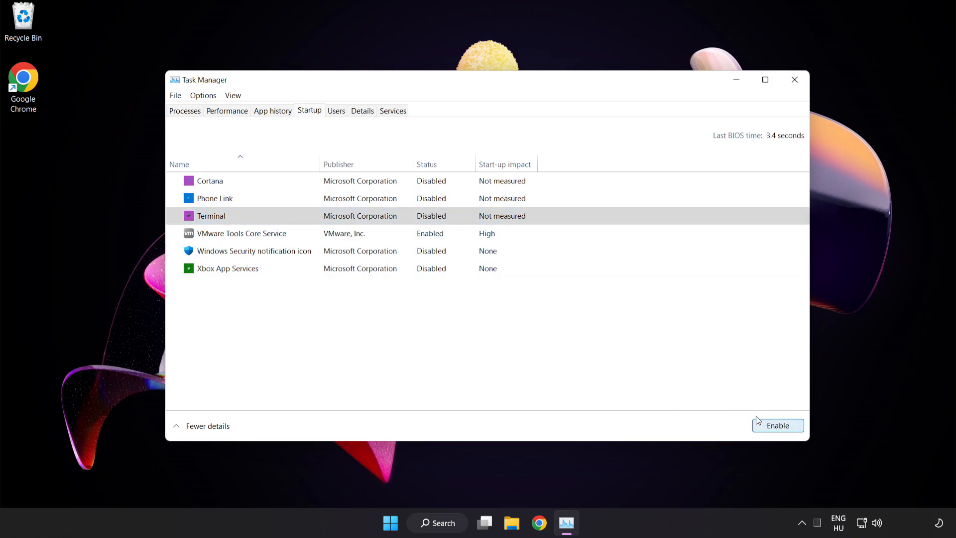
{"action": "left_click", "coordinate": [794, 80]}
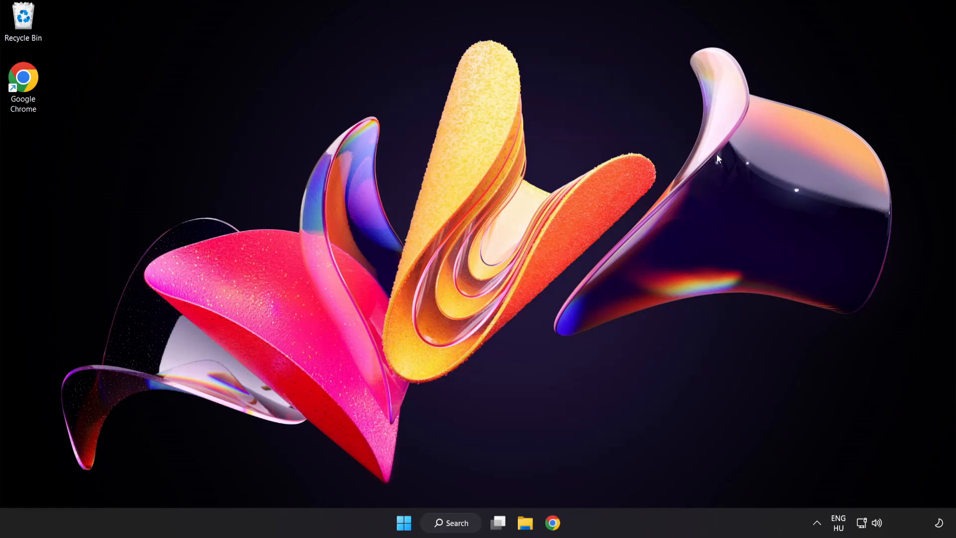
- Check for Windows updates until the PC reports up to date, then close Settings
{"action": "left_click", "coordinate": [455, 524]}
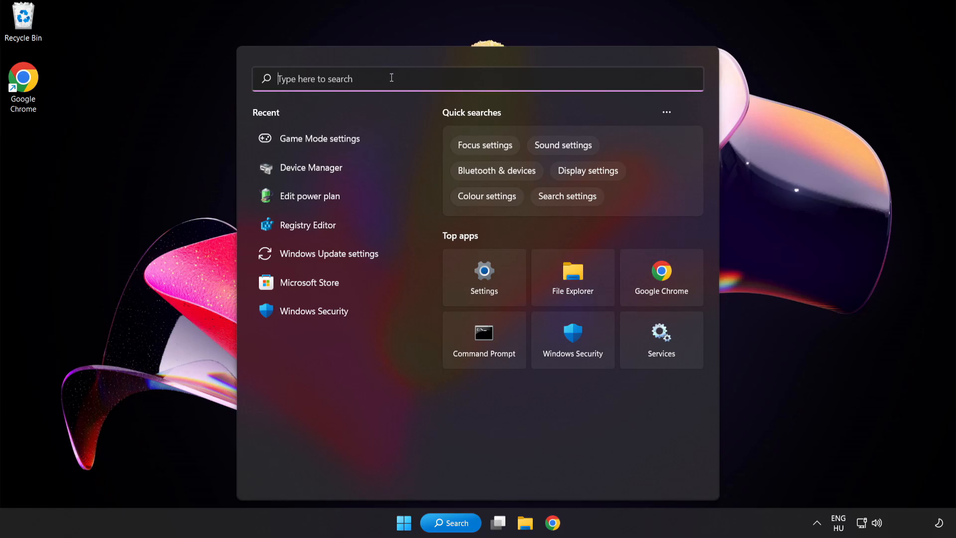
{"action": "type", "text": "update"}
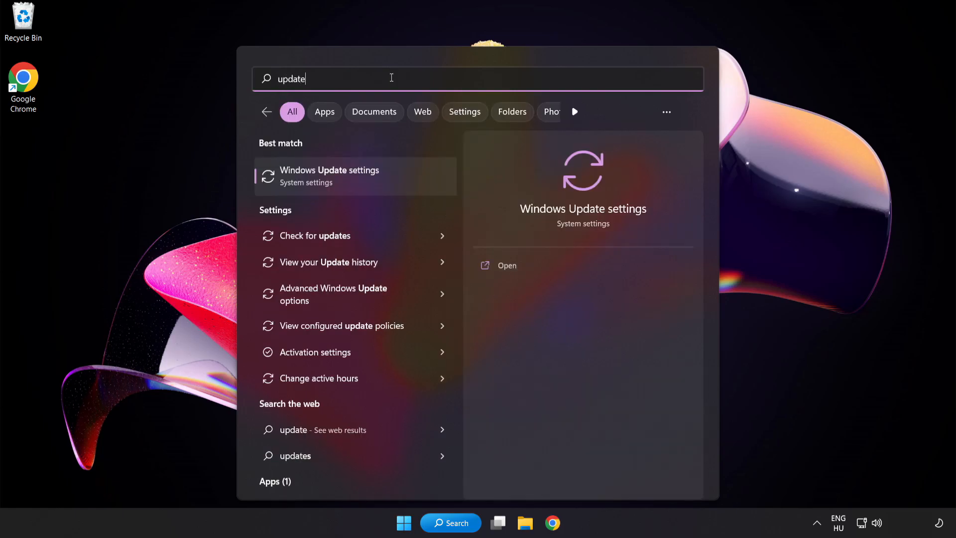
{"action": "left_click", "coordinate": [392, 173]}
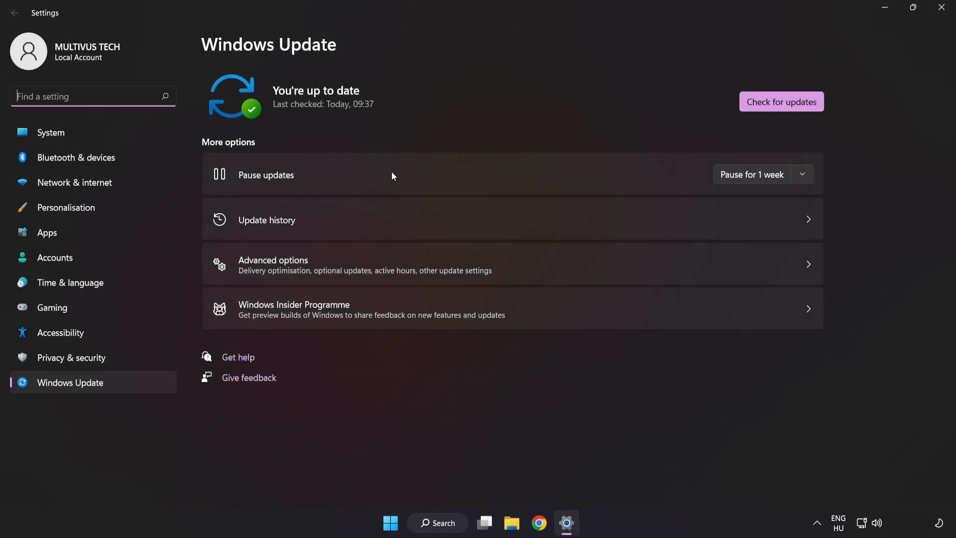
{"action": "left_click", "coordinate": [780, 106]}
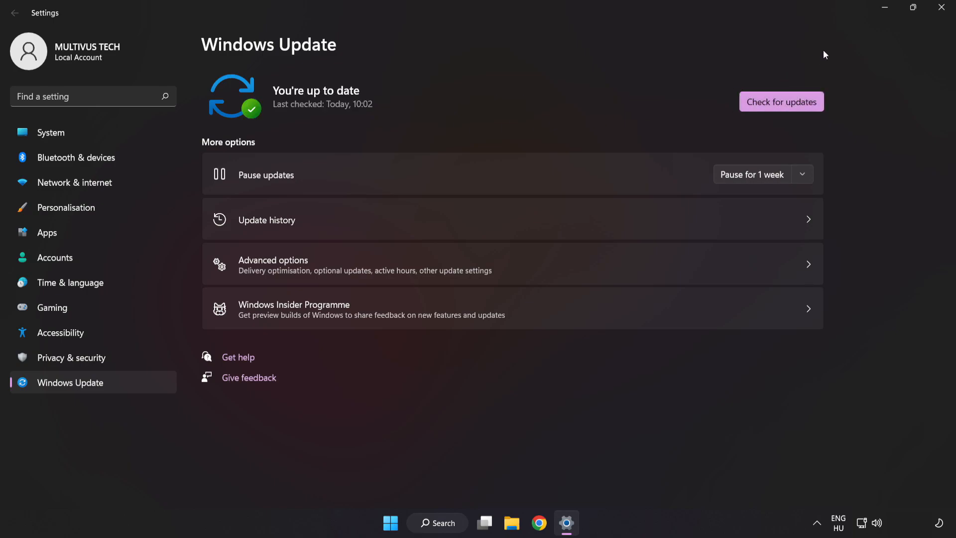
{"action": "left_click", "coordinate": [941, 9]}
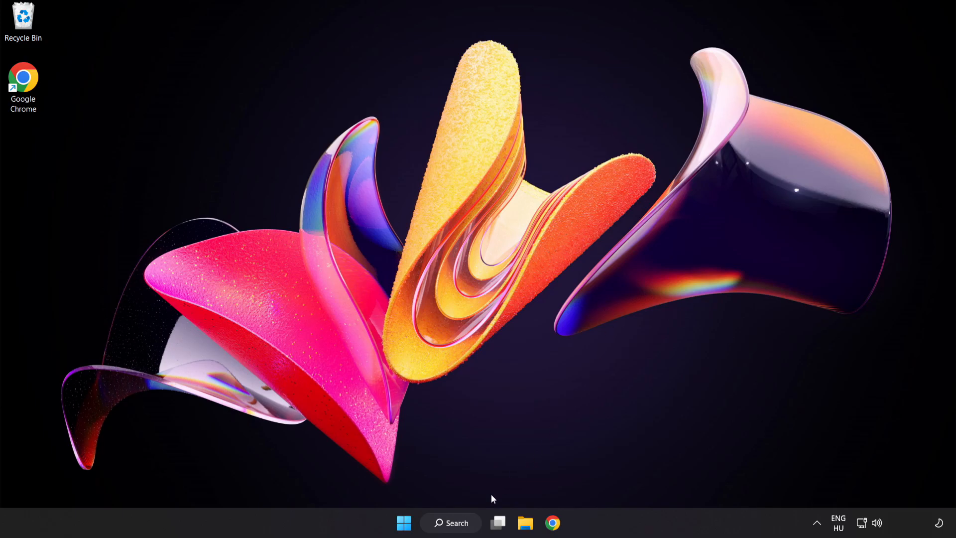
- Launch Registry Editor from a Windows search for 'regedit'
{"action": "left_click", "coordinate": [460, 527]}
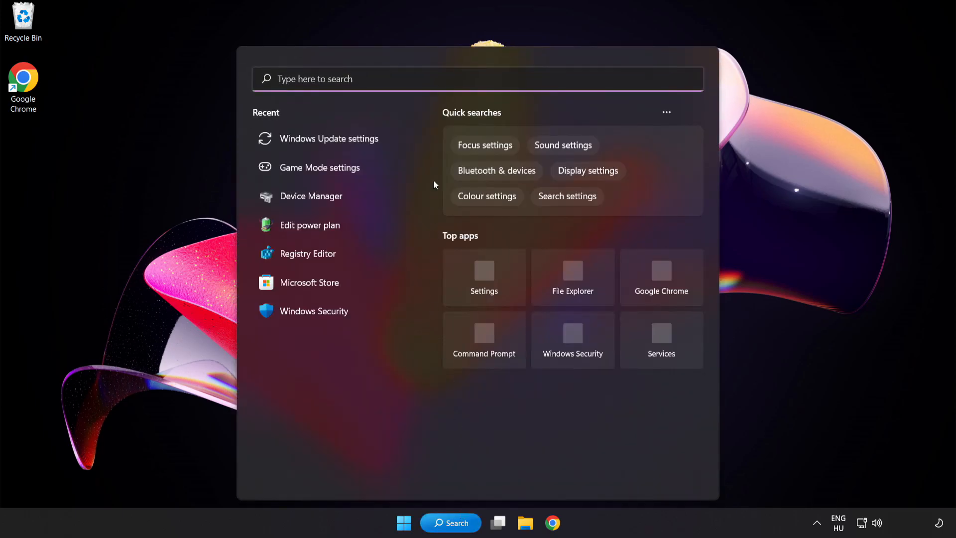
{"action": "type", "text": "rege"}
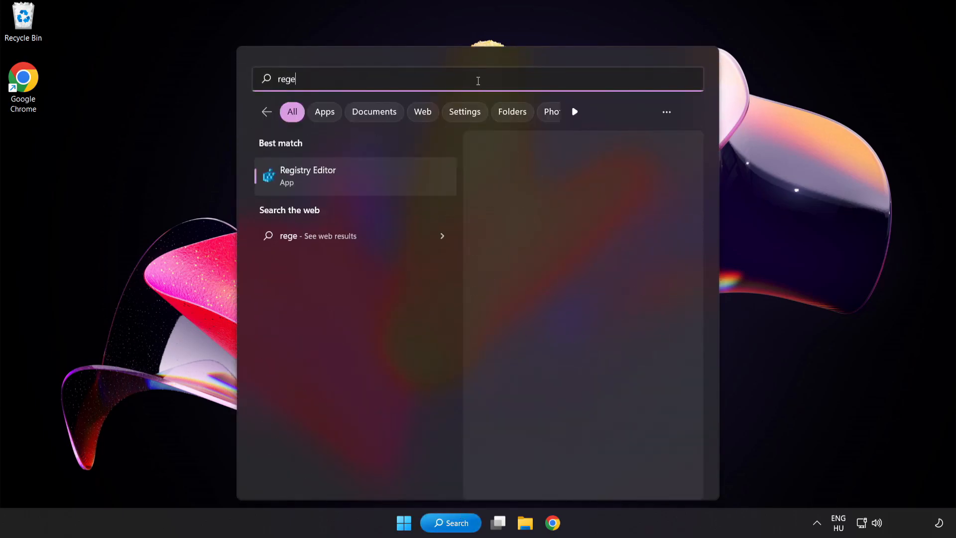
{"action": "type", "text": "dit"}
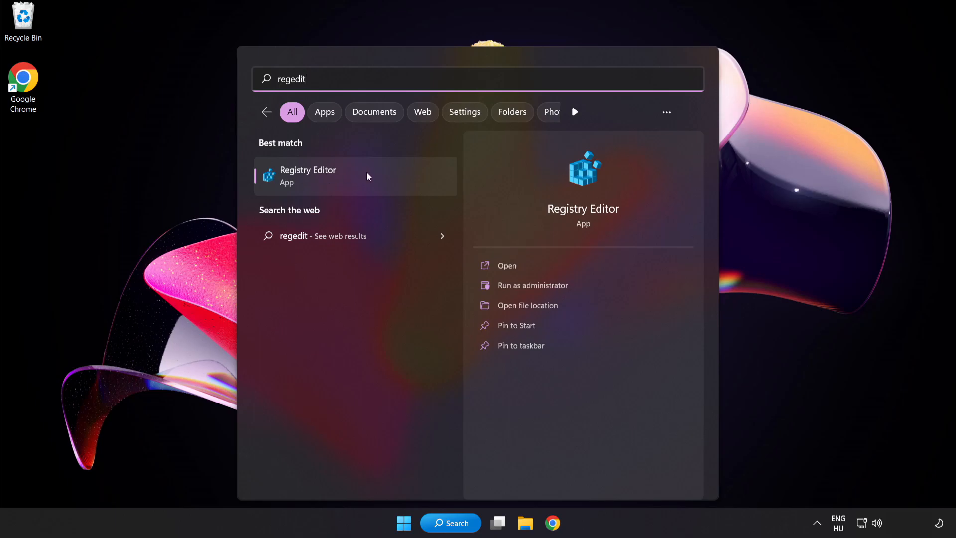
{"action": "left_click", "coordinate": [367, 172]}
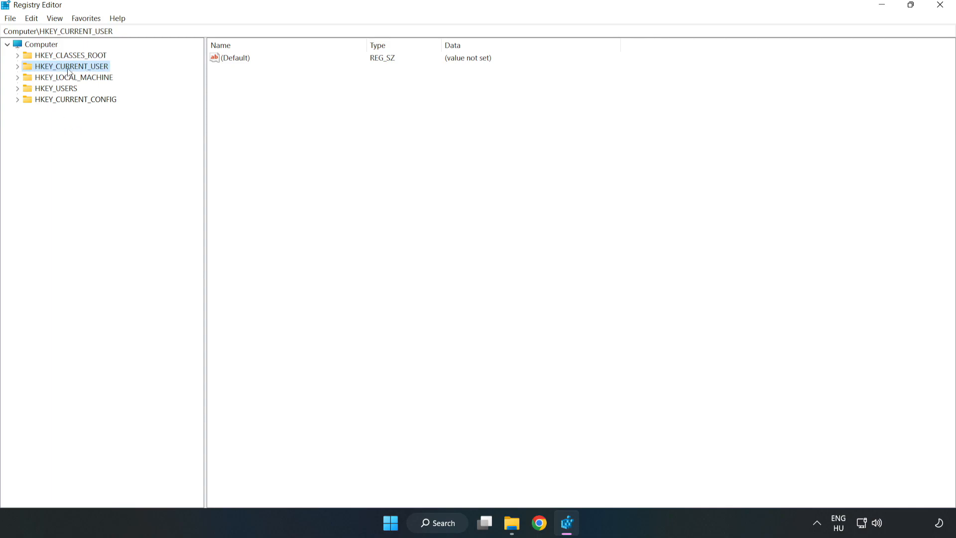
- Navigate to HKEY_CURRENT_USER\System\GameConfigStore and select the GameDVR_Enabled value
{"action": "left_click", "coordinate": [17, 67]}
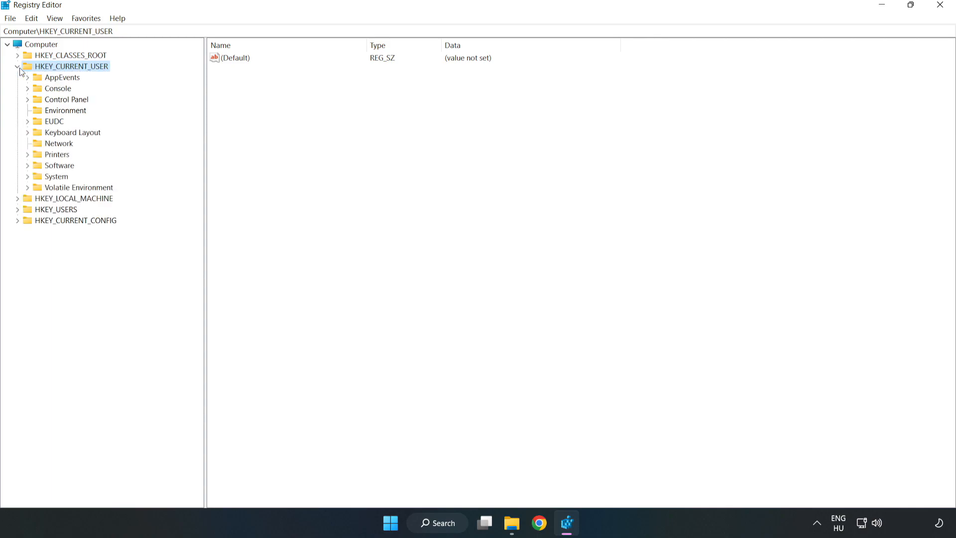
{"action": "left_click", "coordinate": [27, 177]}
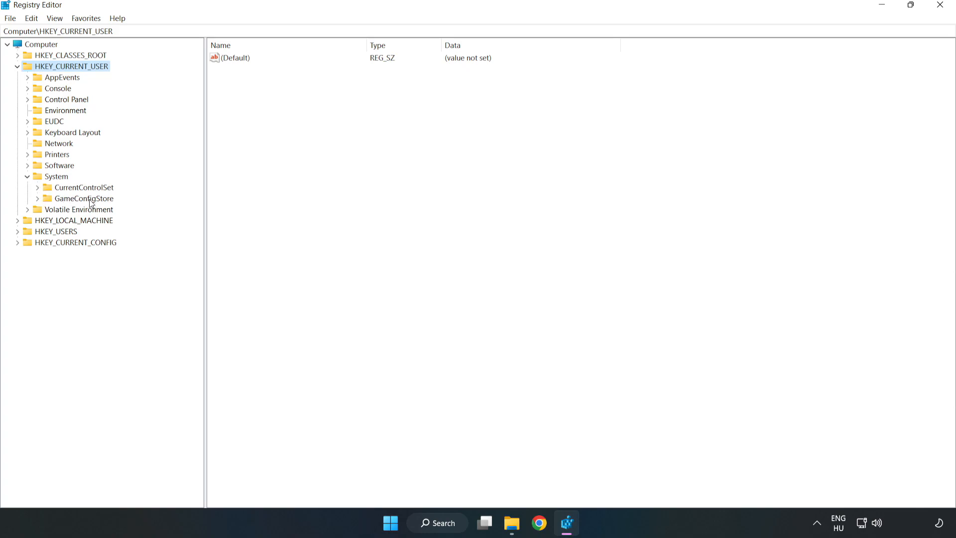
{"action": "left_click", "coordinate": [82, 200]}
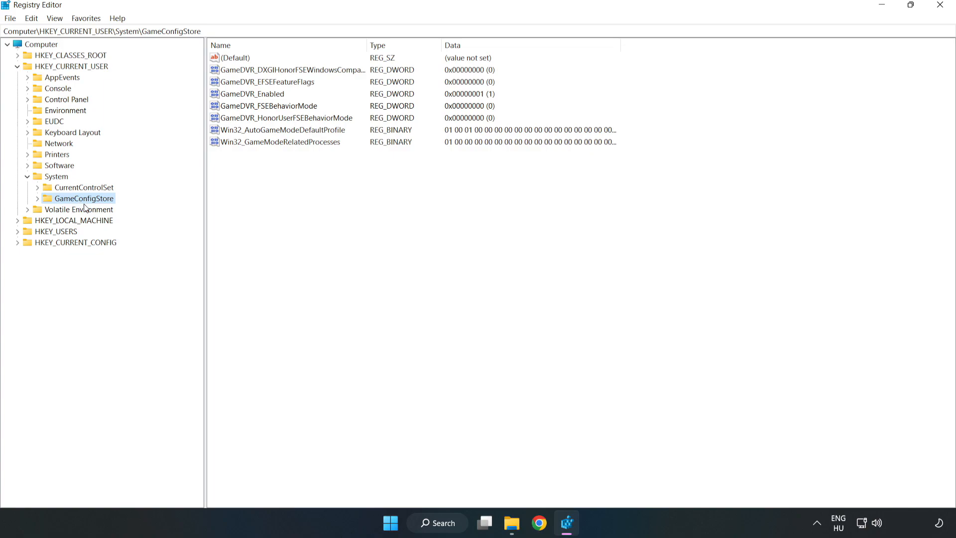
{"action": "left_click", "coordinate": [235, 98]}
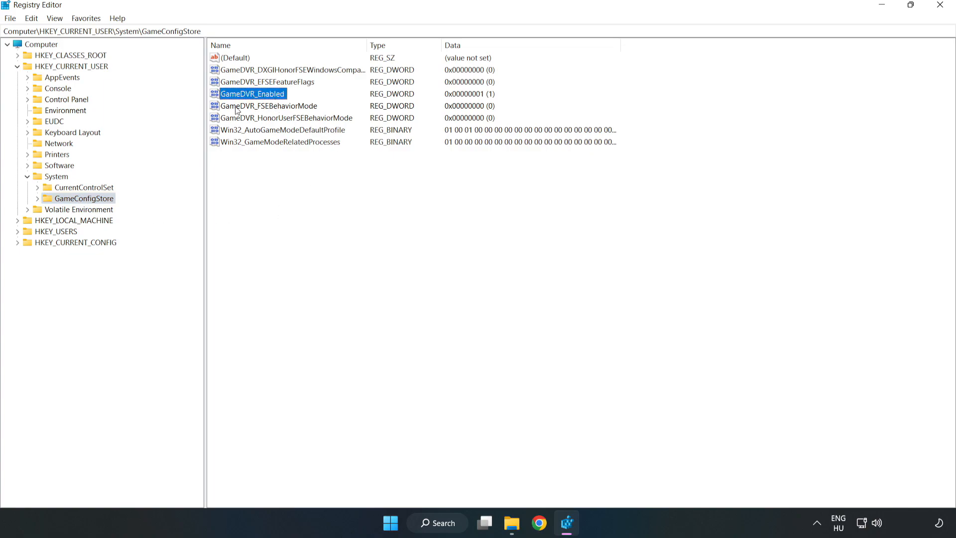
- Modify GameDVR_Enabled, replacing its value data 1 with 0
{"action": "right_click", "coordinate": [261, 99]}
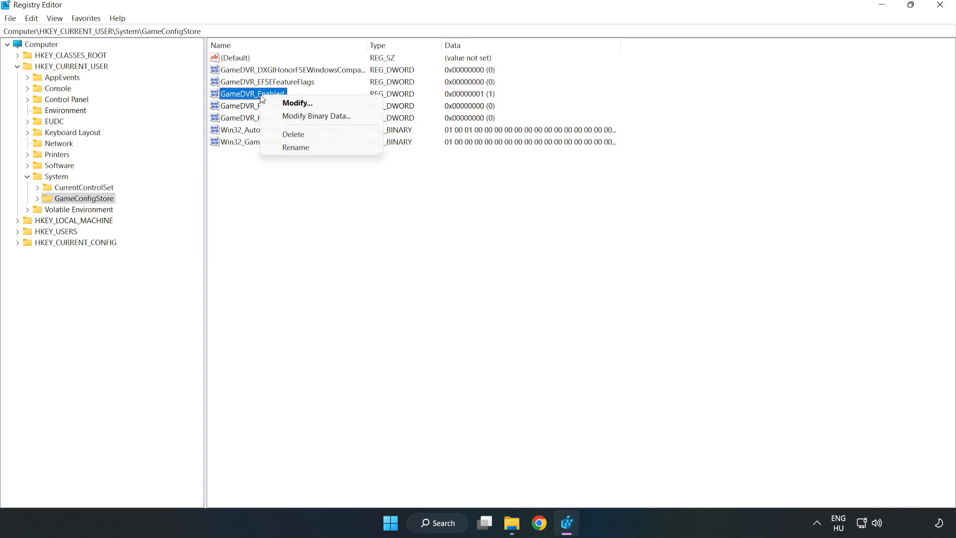
{"action": "left_click", "coordinate": [304, 104]}
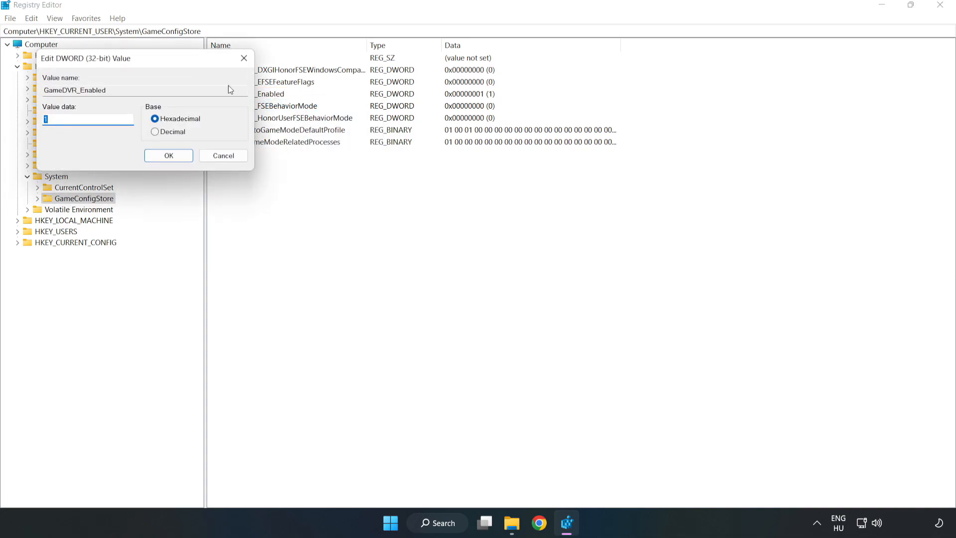
{"action": "left_click_drag", "start_coordinate": [191, 67], "coordinate": [532, 202]}
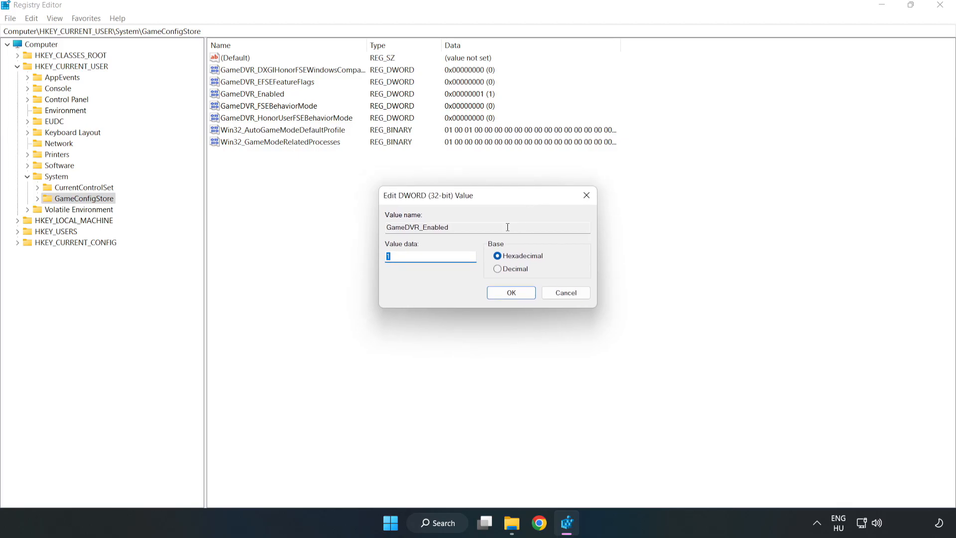
{"action": "left_click_drag", "start_coordinate": [399, 261], "coordinate": [367, 251]}
{"action": "type", "text": "0"}
{"action": "left_click", "coordinate": [511, 292]}
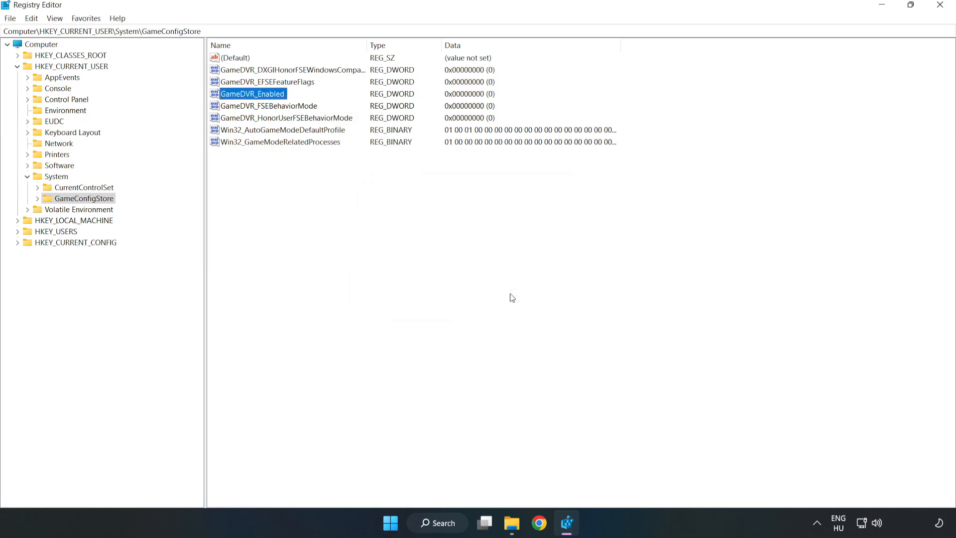
- Navigate to HKEY_LOCAL_MACHINE\SOFTWARE\Microsoft\PolicyManager\default\ApplicationManagement\AllowGameDVR
{"action": "left_click", "coordinate": [18, 67]}
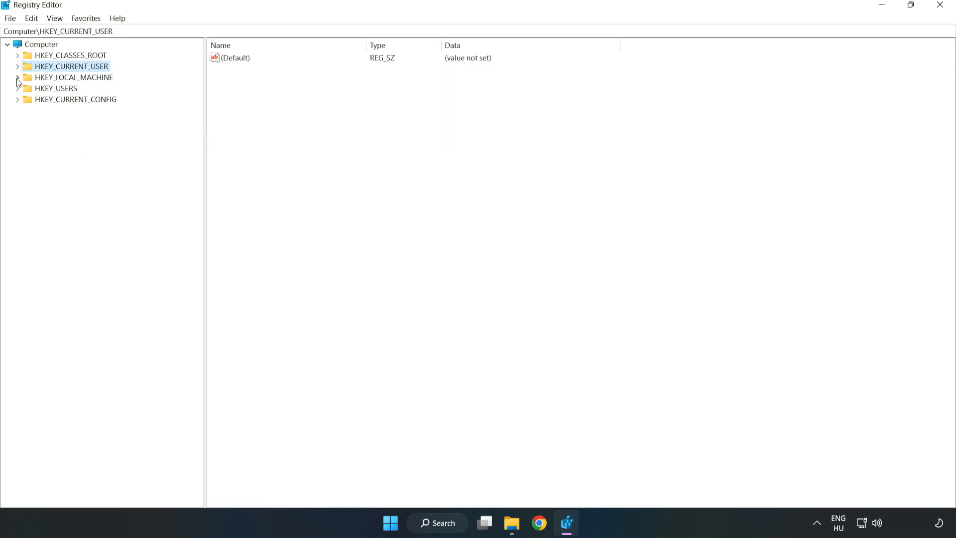
{"action": "left_click", "coordinate": [18, 79]}
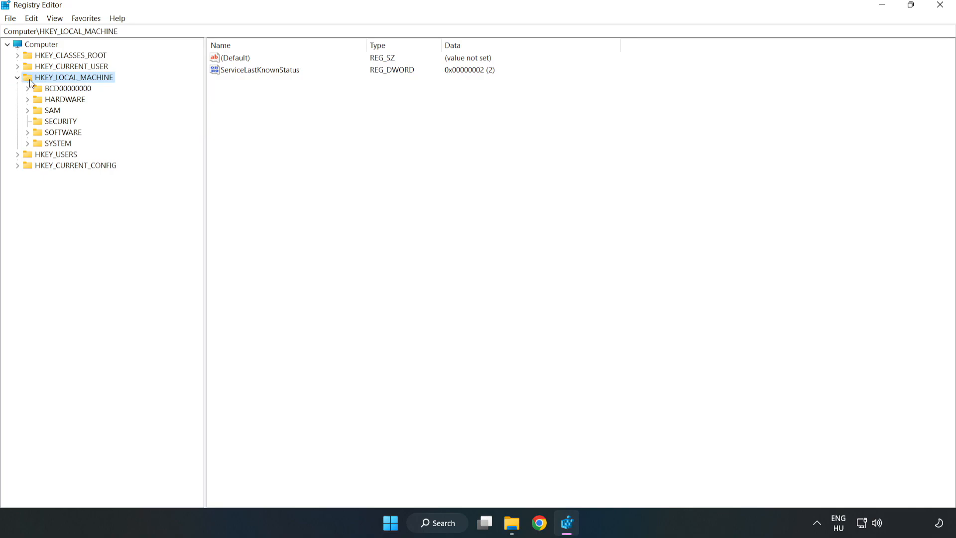
{"action": "left_click", "coordinate": [28, 132]}
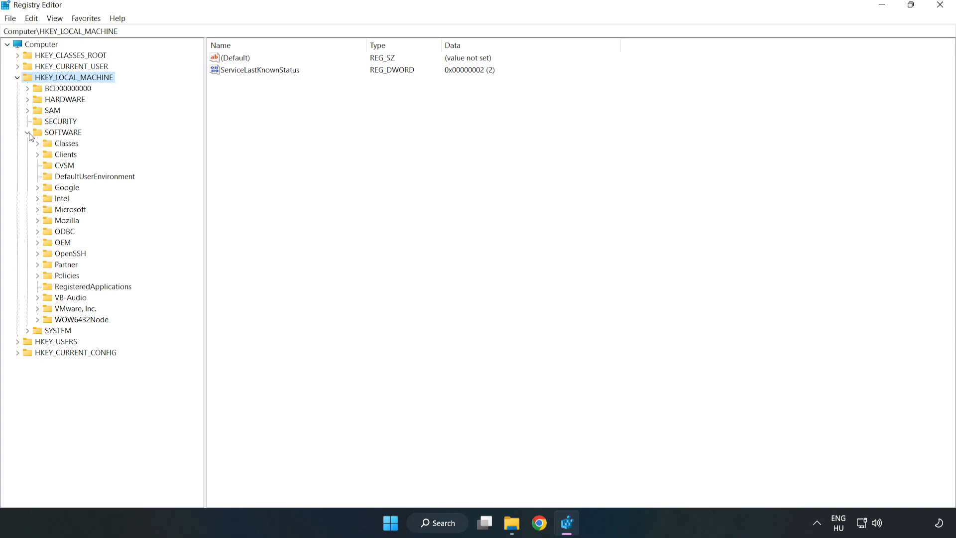
{"action": "left_click", "coordinate": [37, 210]}
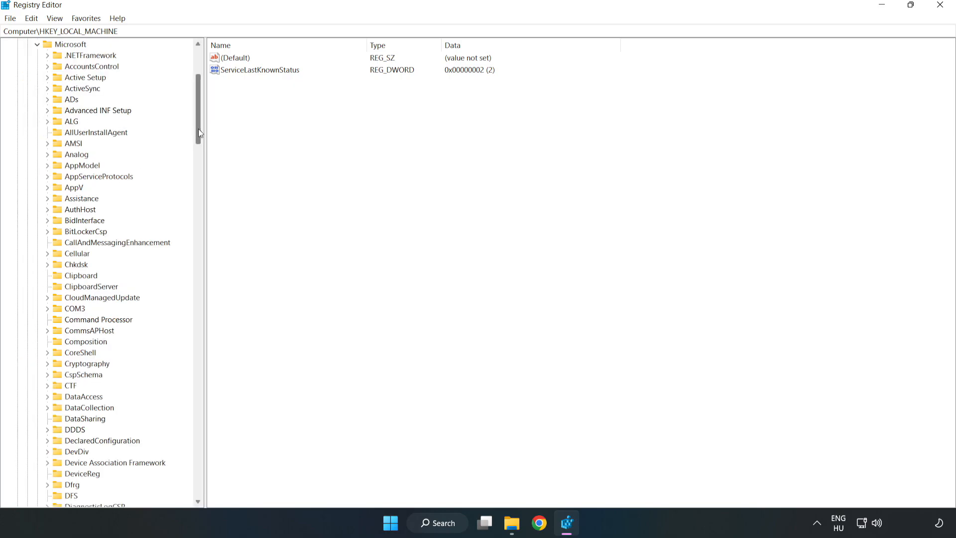
{"action": "left_click_drag", "start_coordinate": [198, 129], "coordinate": [218, 354]}
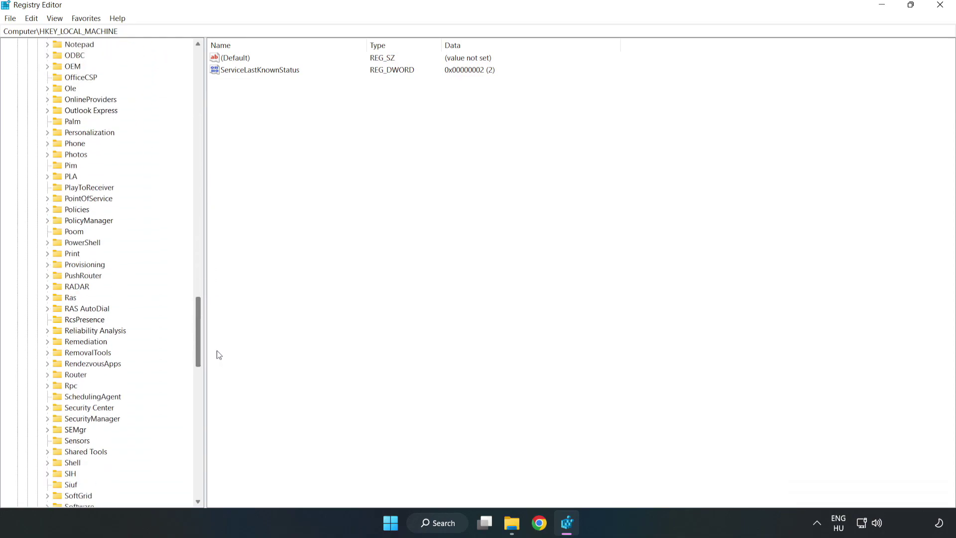
{"action": "left_click", "coordinate": [48, 221]}
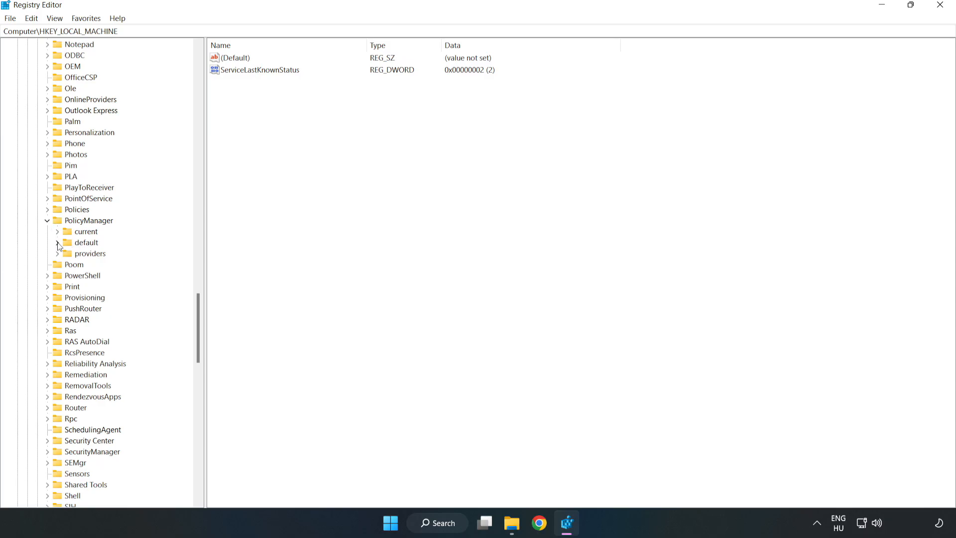
{"action": "left_click", "coordinate": [58, 242]}
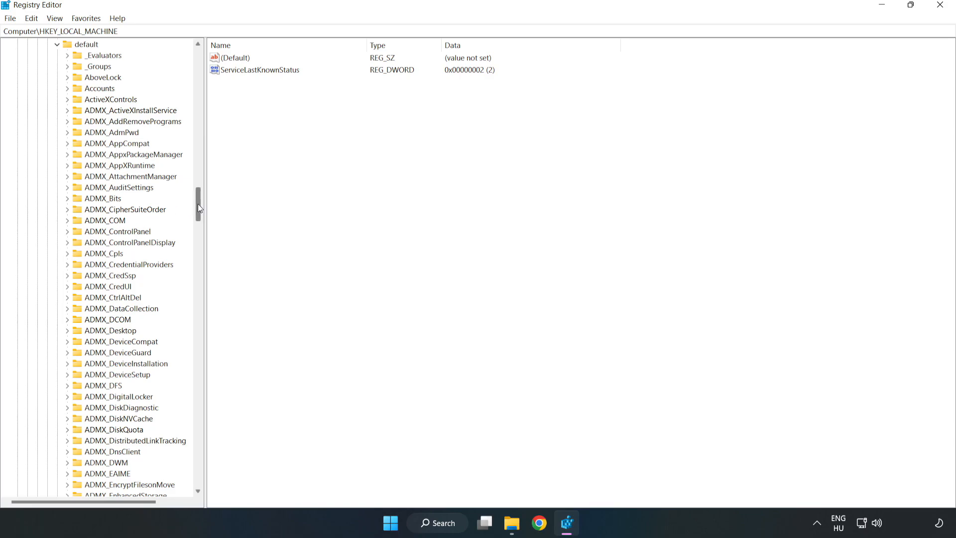
{"action": "left_click_drag", "start_coordinate": [198, 204], "coordinate": [193, 319]}
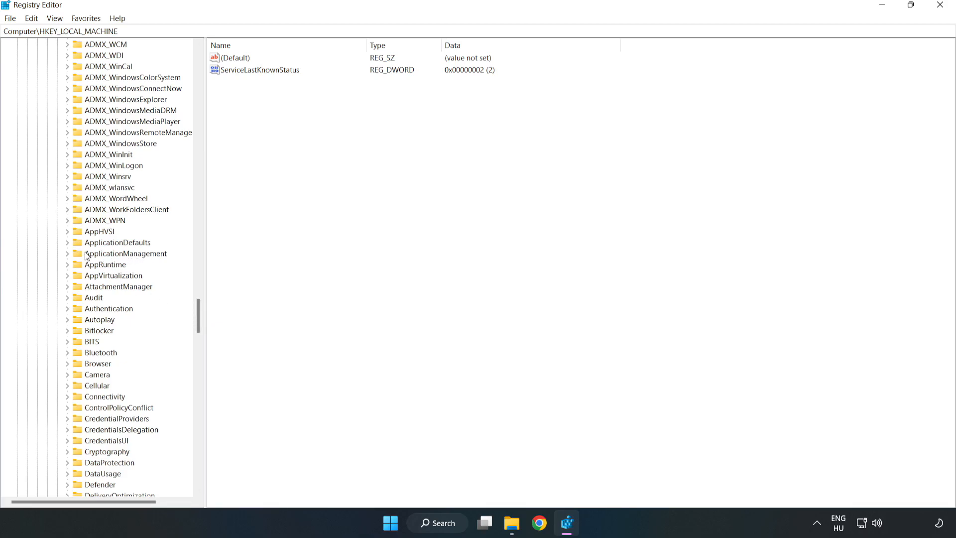
{"action": "left_click", "coordinate": [69, 253]}
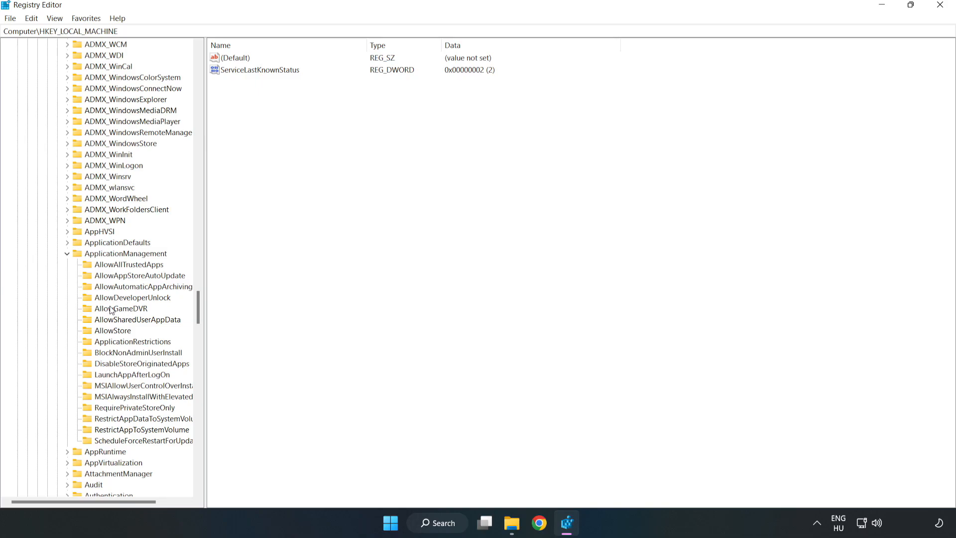
{"action": "left_click", "coordinate": [111, 308]}
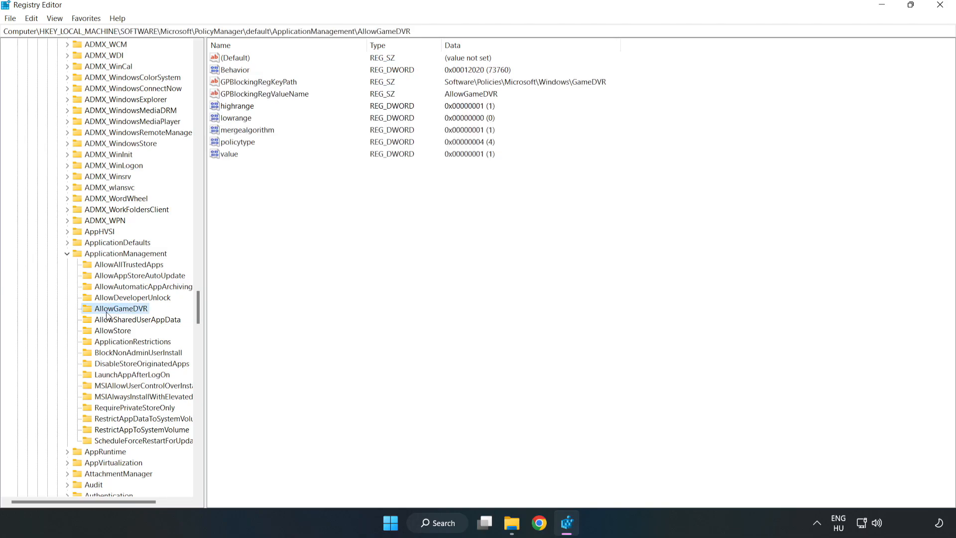
- Modify the AllowGameDVR value entry and set its value data to 0
{"action": "left_click", "coordinate": [224, 154]}
{"action": "right_click", "coordinate": [241, 159]}
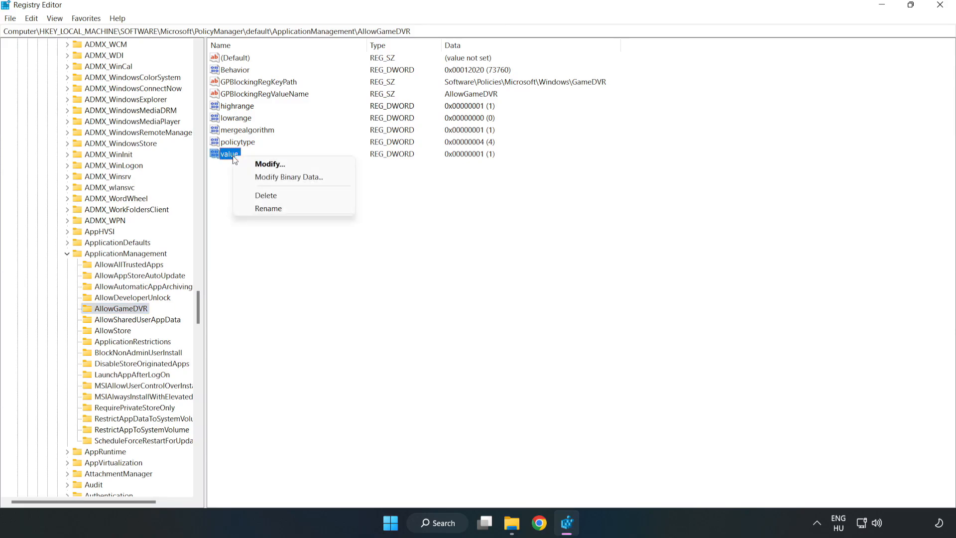
{"action": "left_click", "coordinate": [274, 164]}
{"action": "left_click_drag", "start_coordinate": [176, 65], "coordinate": [485, 198]}
{"action": "left_click", "coordinate": [383, 255]}
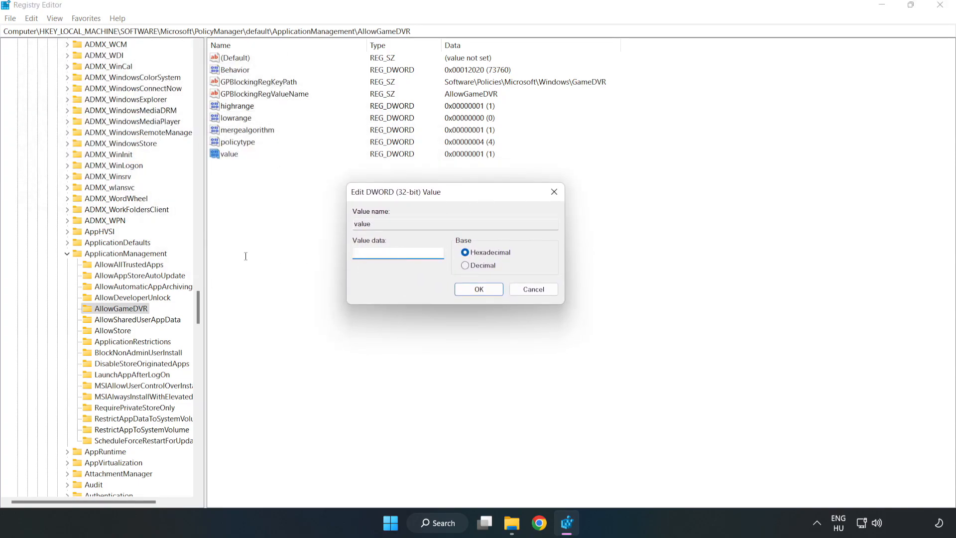
{"action": "type", "text": "0"}
{"action": "left_click", "coordinate": [479, 289]}
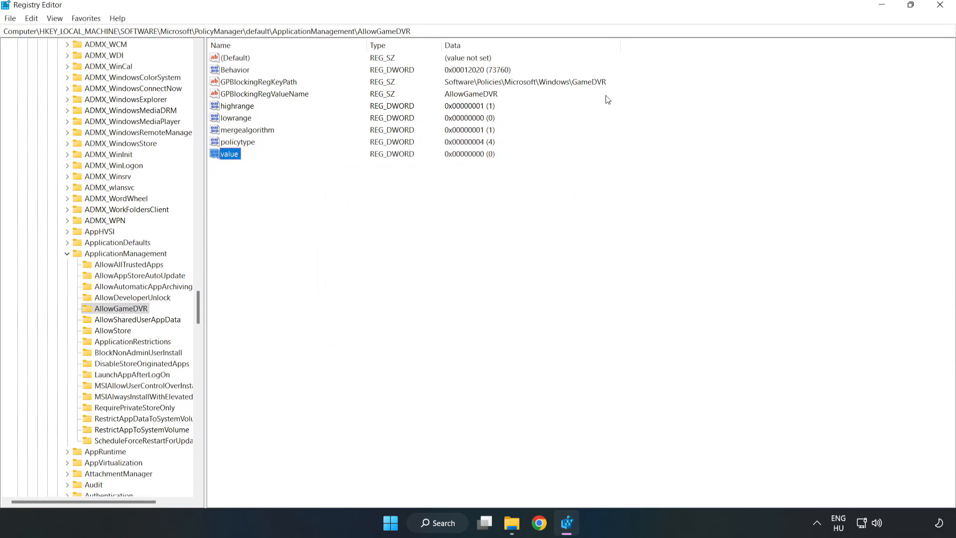
- Close Registry Editor and download the DirectX End-User Runtime Web Installer in Chrome
{"action": "left_click", "coordinate": [939, 7]}
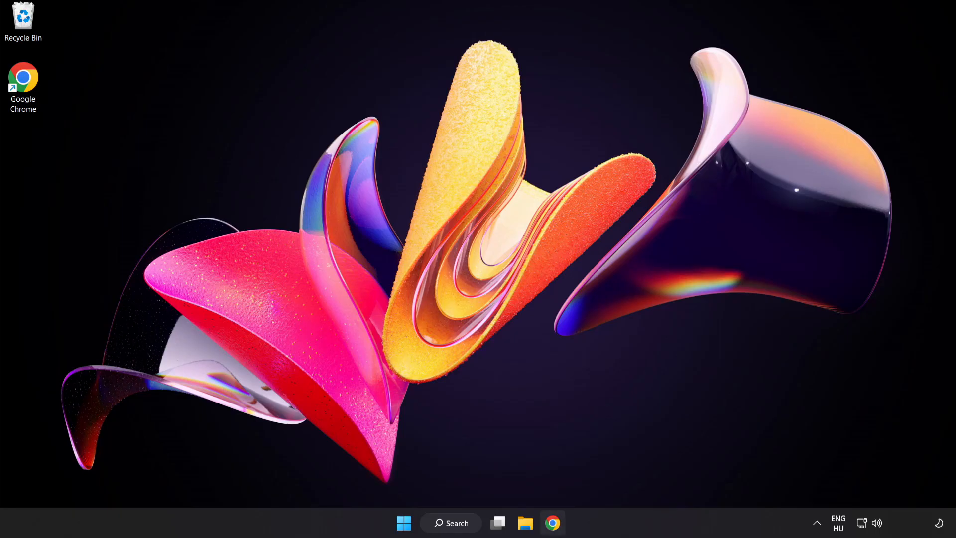
{"action": "left_click", "coordinate": [552, 523]}
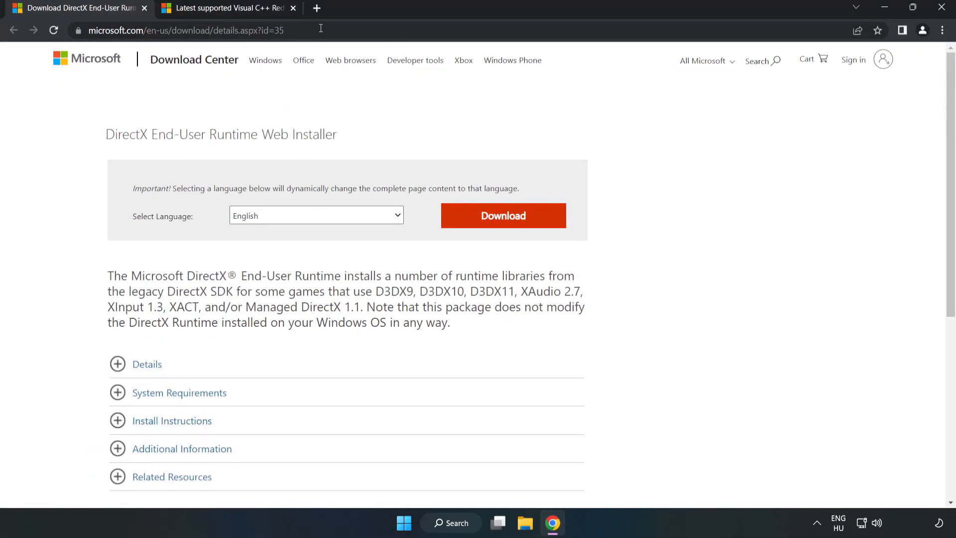
{"action": "left_click", "coordinate": [187, 30]}
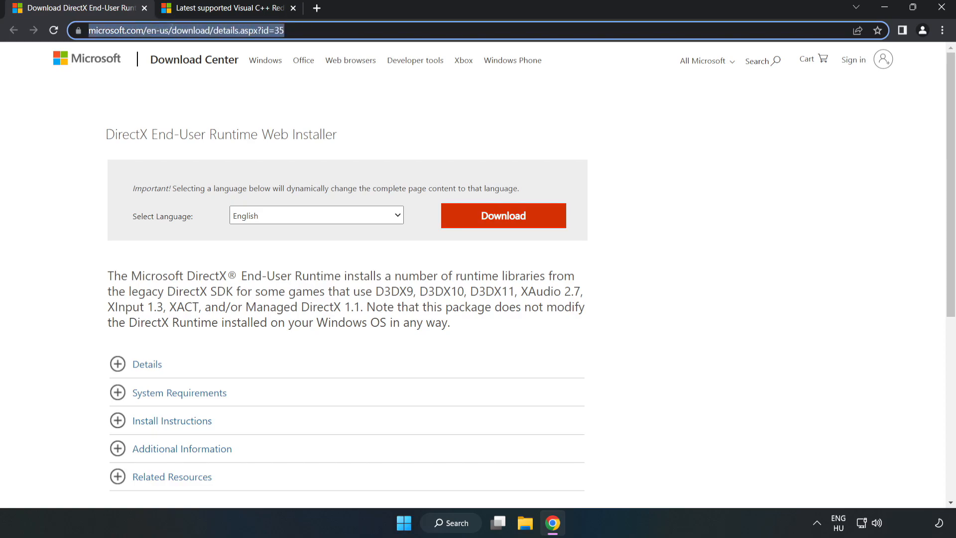
{"action": "left_click", "coordinate": [388, 118]}
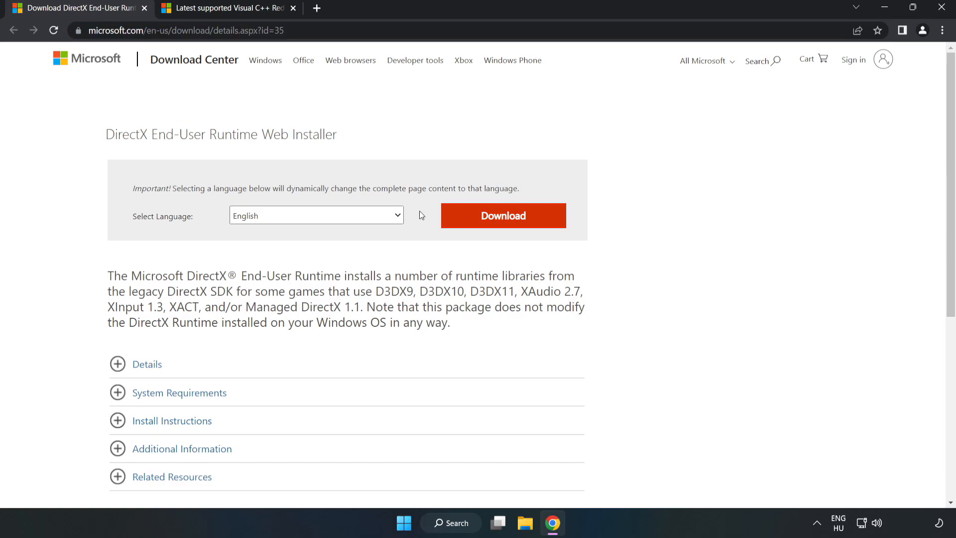
{"action": "left_click", "coordinate": [510, 227]}
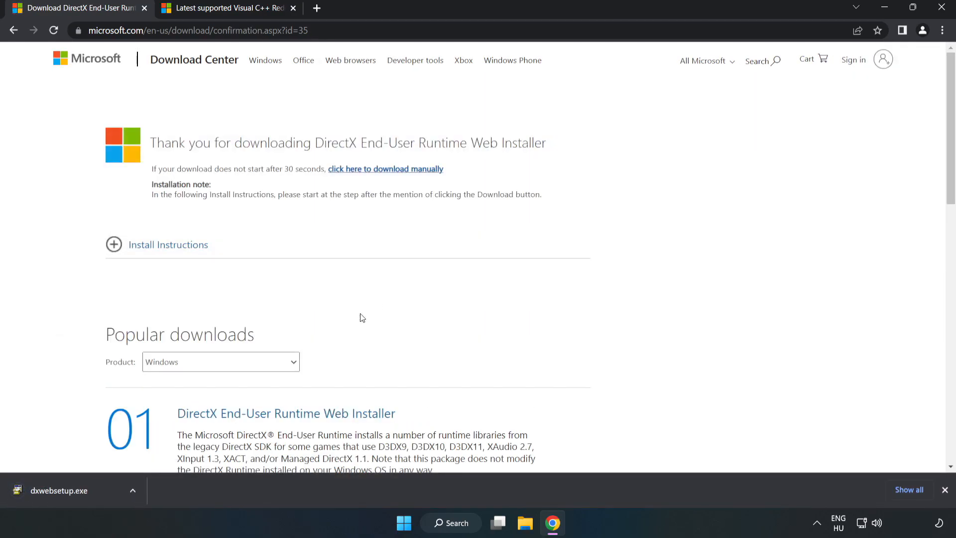
- Run dxwebsetup.exe, accept the license, skip the Bing Bar and finish DirectX setup
{"action": "left_click", "coordinate": [96, 492]}
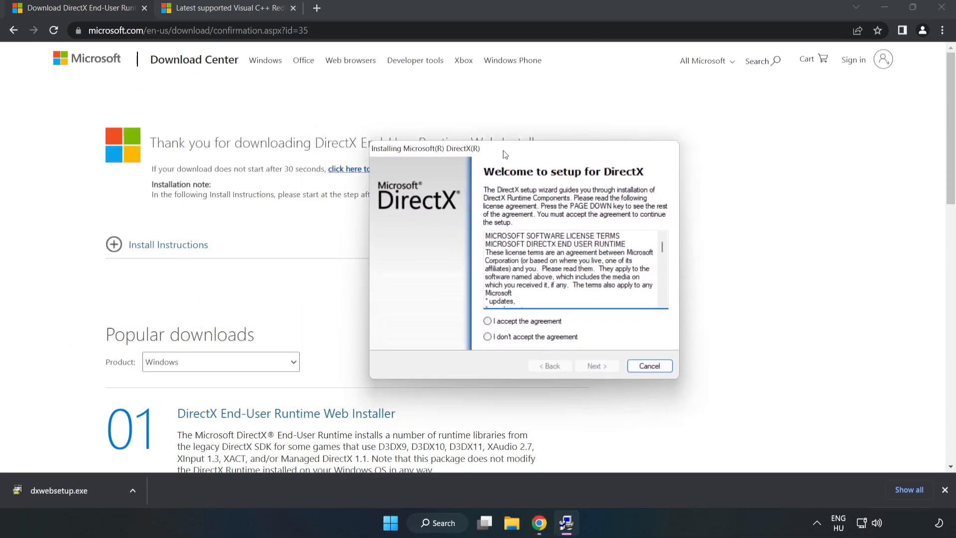
{"action": "left_click_drag", "start_coordinate": [615, 234], "coordinate": [614, 284]}
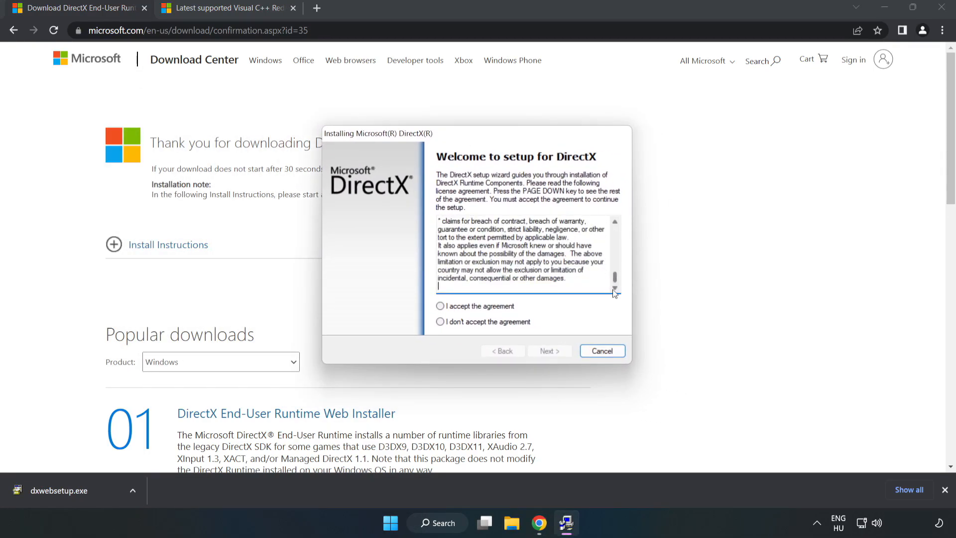
{"action": "left_click", "coordinate": [440, 306]}
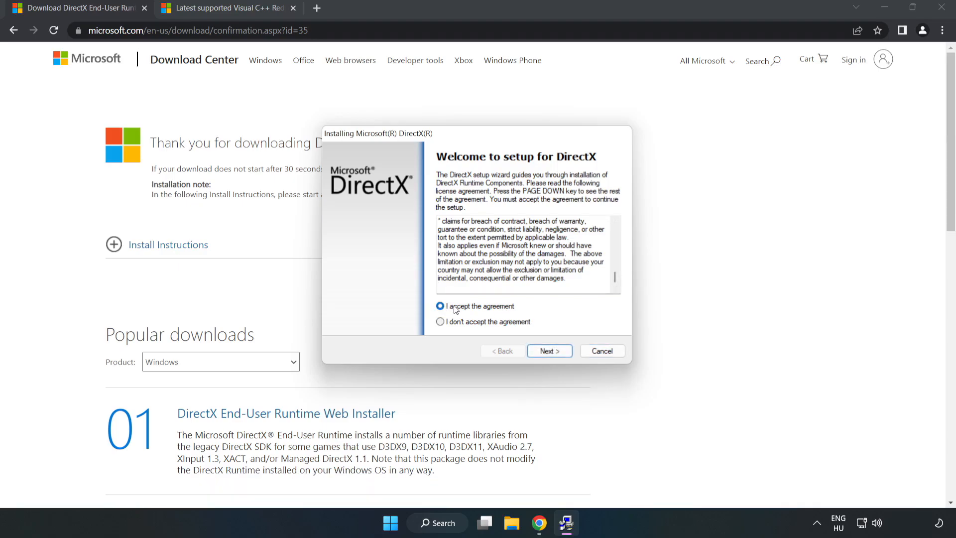
{"action": "left_click", "coordinate": [553, 351]}
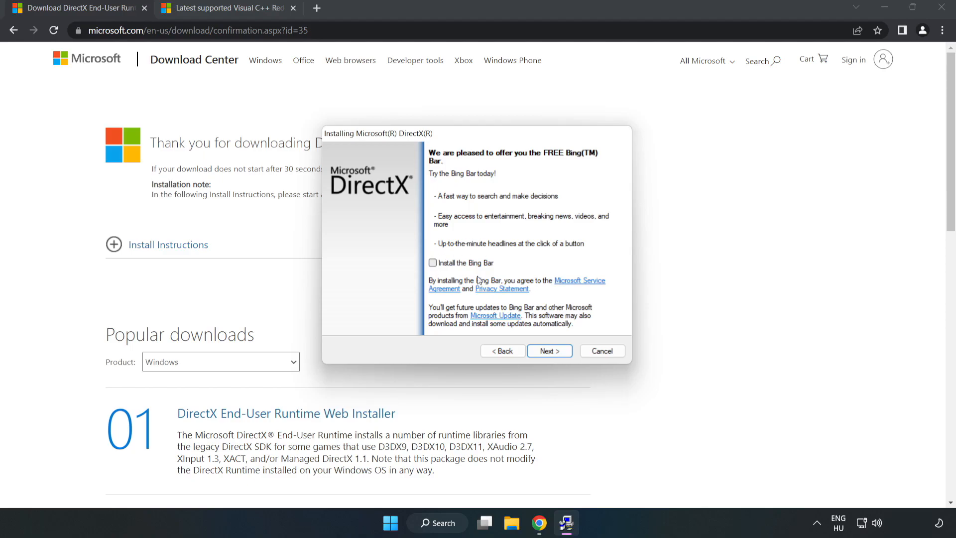
{"action": "left_click", "coordinate": [552, 351]}
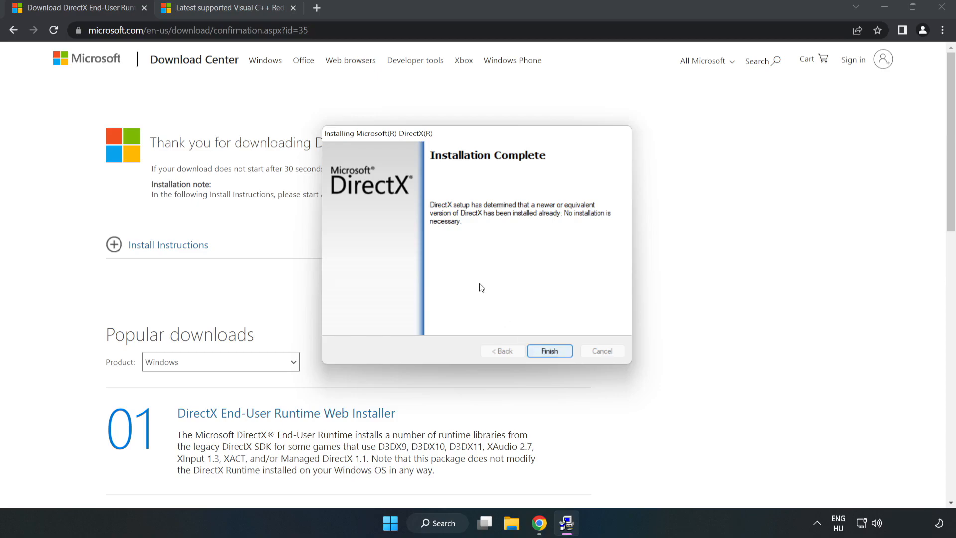
{"action": "left_click", "coordinate": [550, 351]}
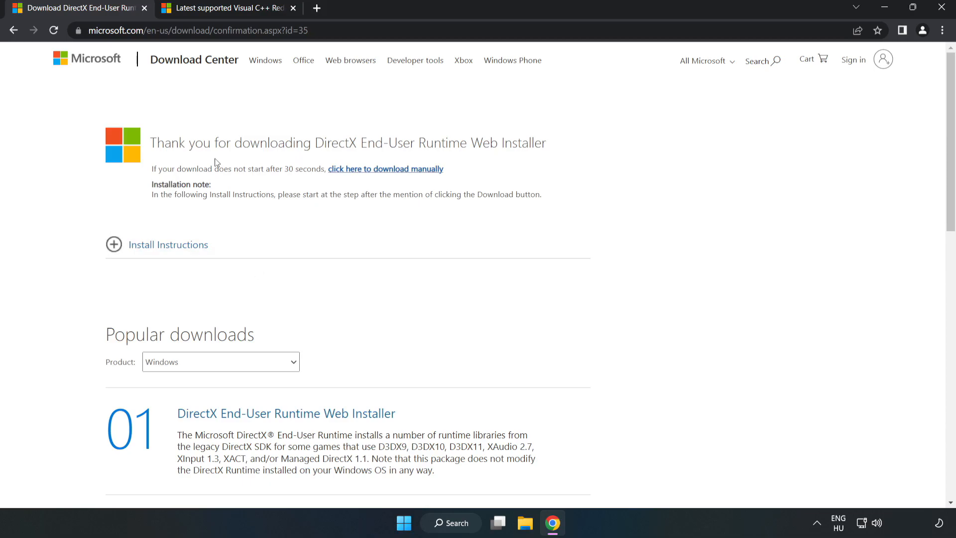
- Close the DirectX tab and download the ARM64 and x64 Visual C++ redistributables, allowing multiple downloads
{"action": "left_click", "coordinate": [145, 8]}
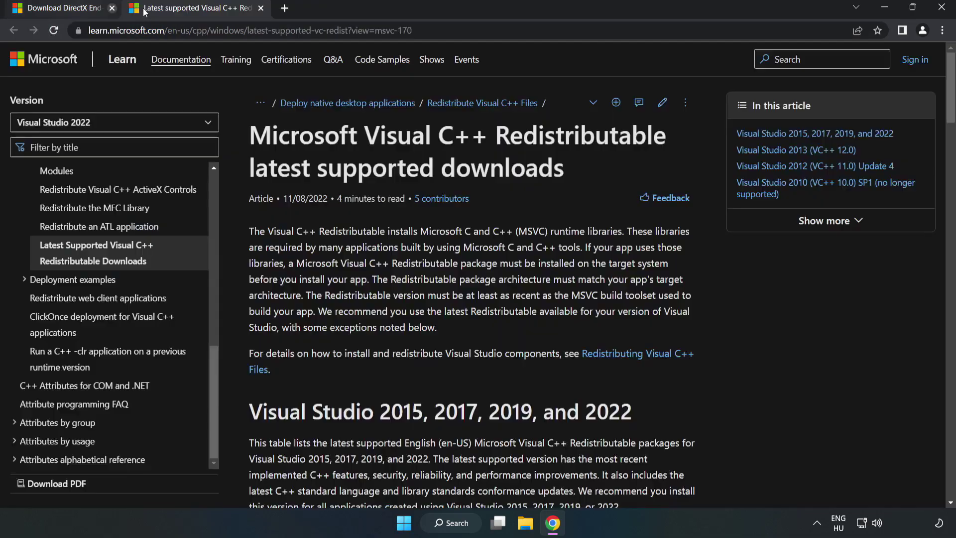
{"action": "left_click", "coordinate": [405, 29]}
{"action": "left_click", "coordinate": [491, 165]}
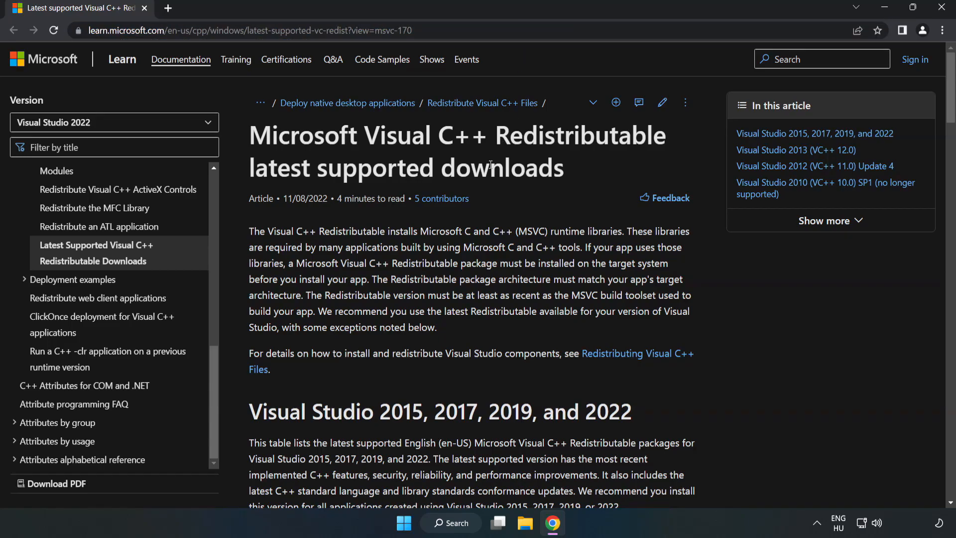
{"action": "left_click_drag", "start_coordinate": [952, 105], "coordinate": [952, 153]}
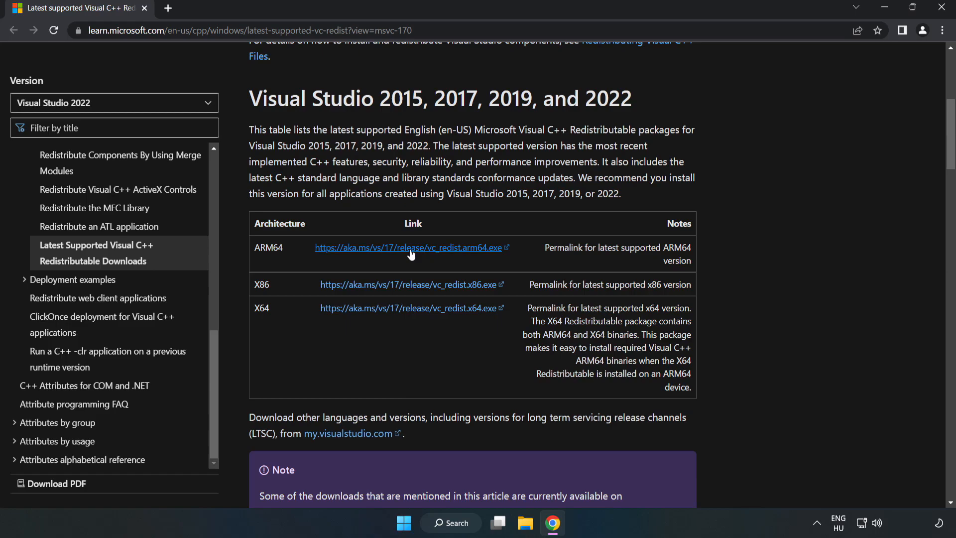
{"action": "left_click", "coordinate": [412, 251]}
{"action": "left_click", "coordinate": [420, 284]}
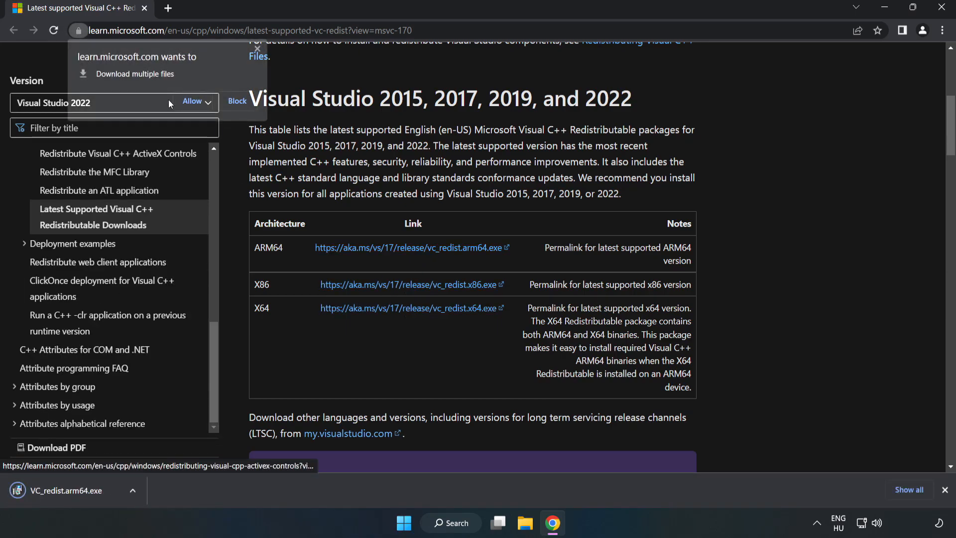
{"action": "left_click", "coordinate": [194, 102]}
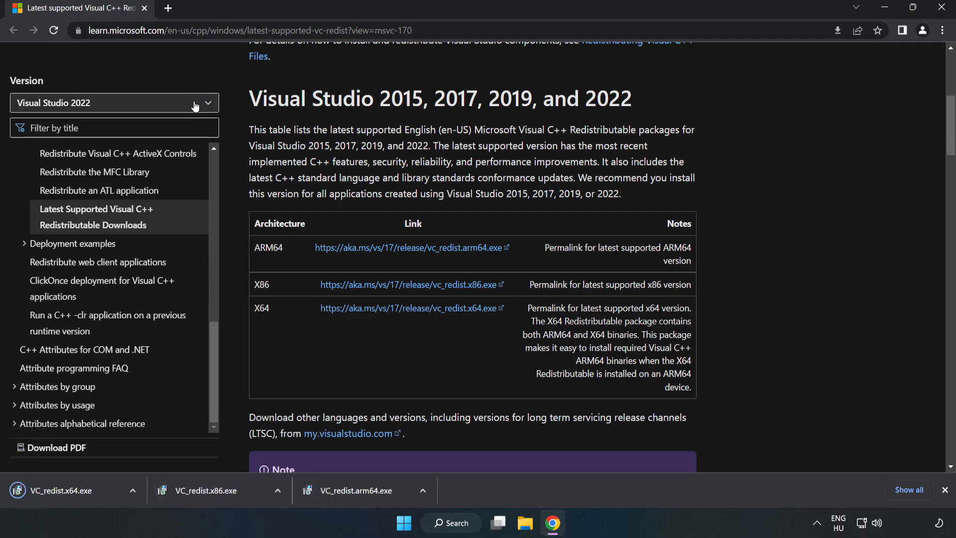
- Run VC_redist.arm64.exe, accept the license and dismiss its unsupported-platform failure
{"action": "left_click", "coordinate": [366, 493]}
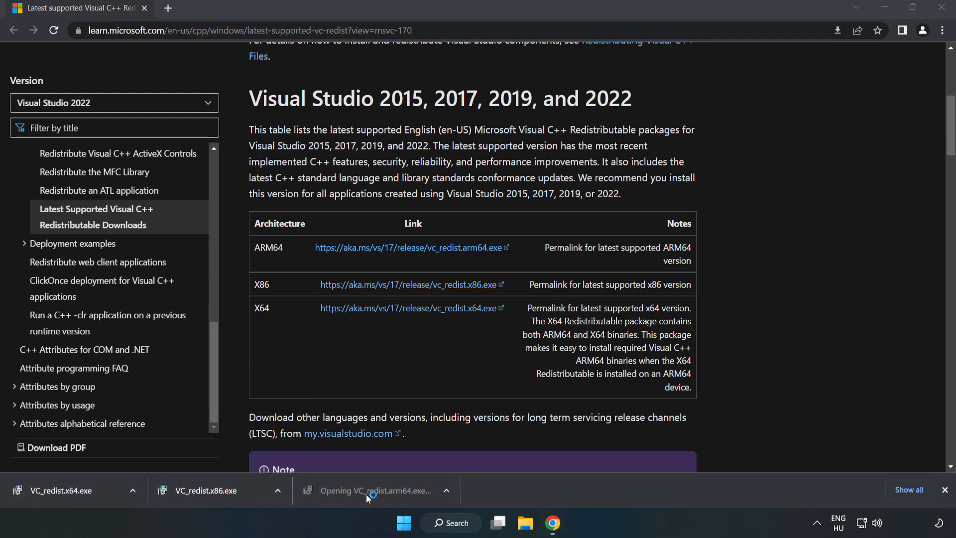
{"action": "left_click_drag", "start_coordinate": [612, 244], "coordinate": [609, 307]}
{"action": "left_click", "coordinate": [420, 311]}
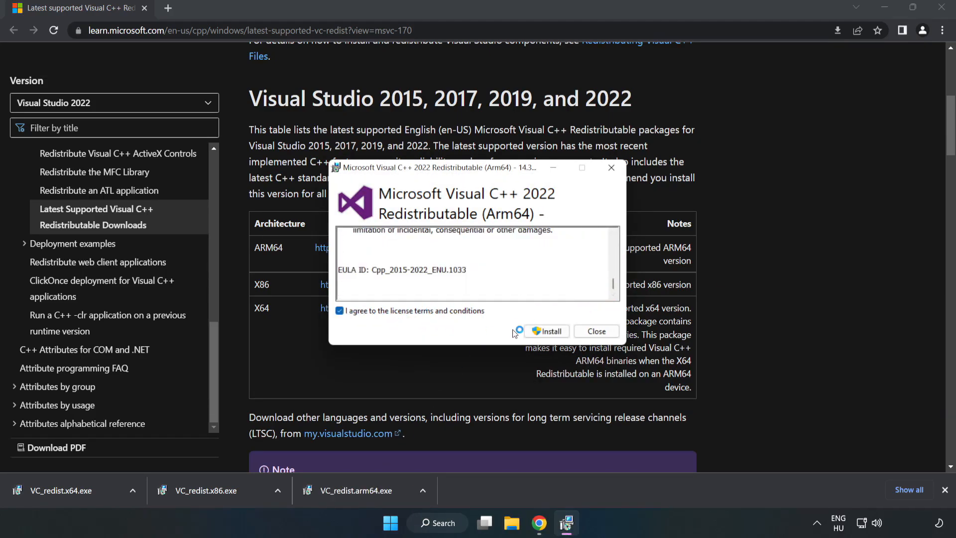
{"action": "left_click", "coordinate": [547, 334]}
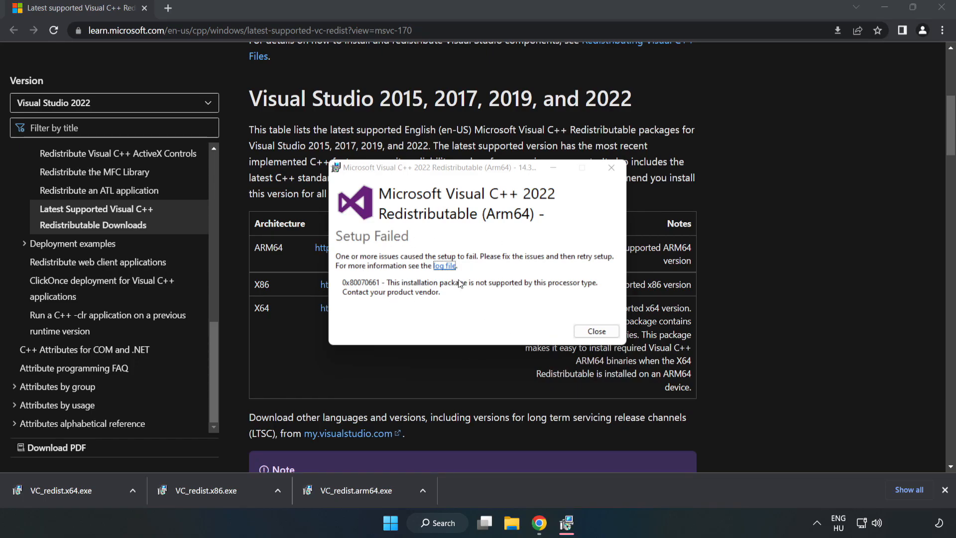
{"action": "left_click", "coordinate": [596, 331]}
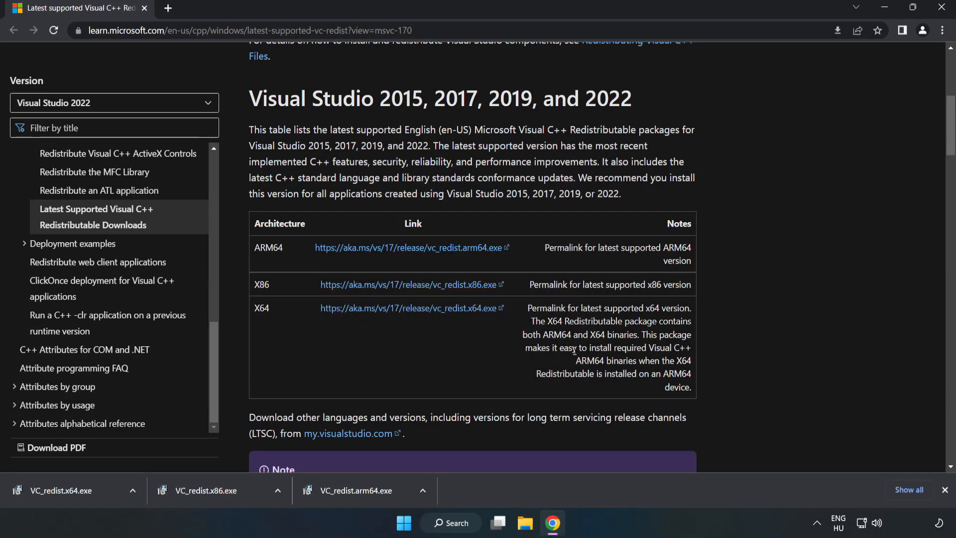
- Install the x86 and x64 Visual C++ 2015-2022 redistributables, closing without restarting
{"action": "left_click", "coordinate": [227, 489]}
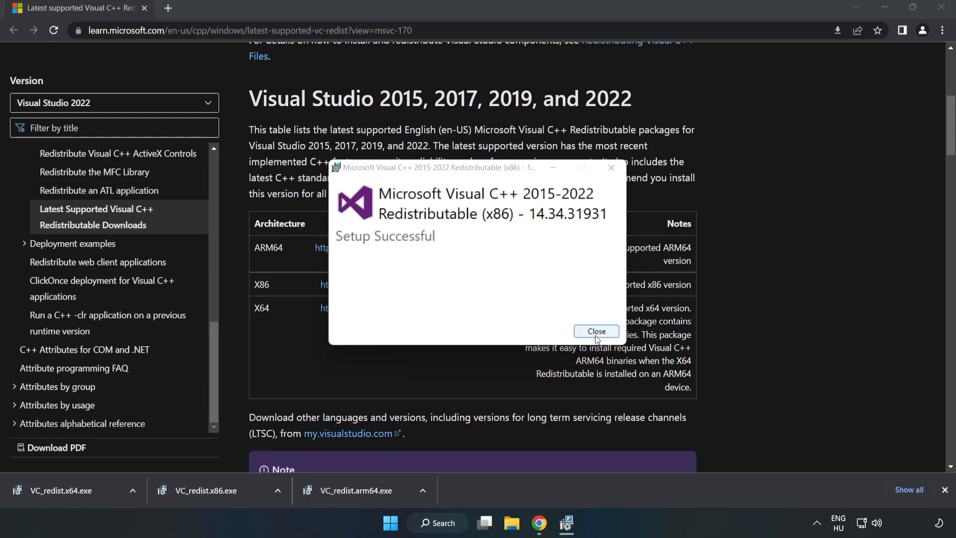
{"action": "left_click", "coordinate": [596, 330]}
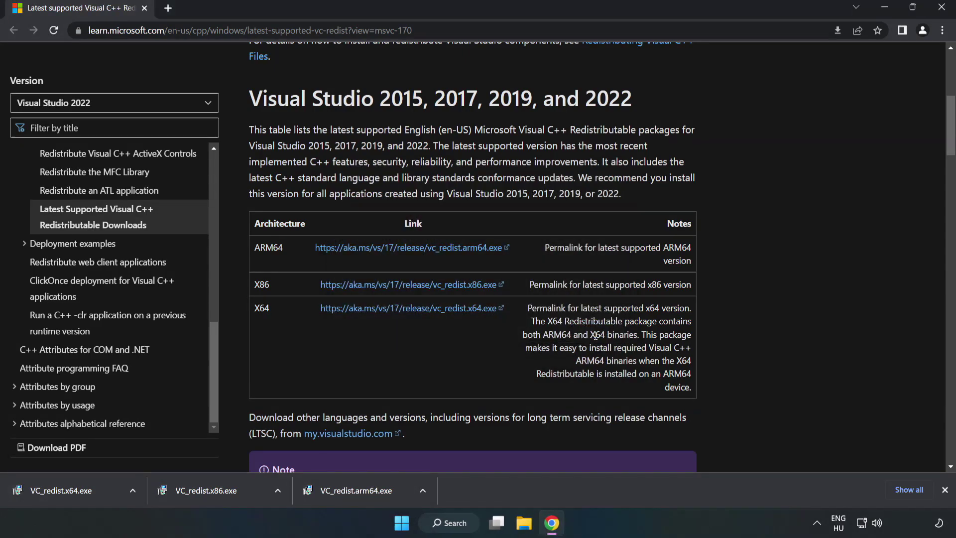
{"action": "left_click", "coordinate": [52, 488]}
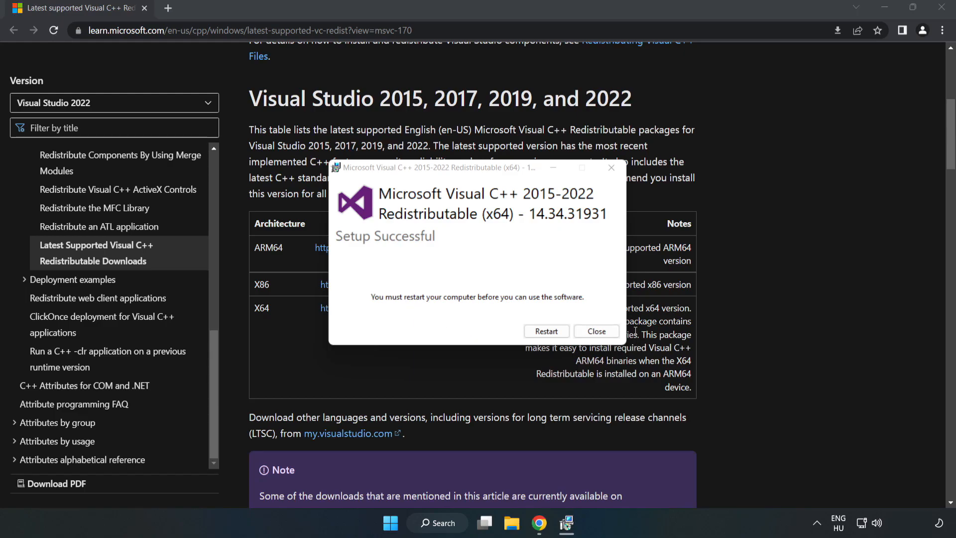
{"action": "left_click", "coordinate": [597, 331]}
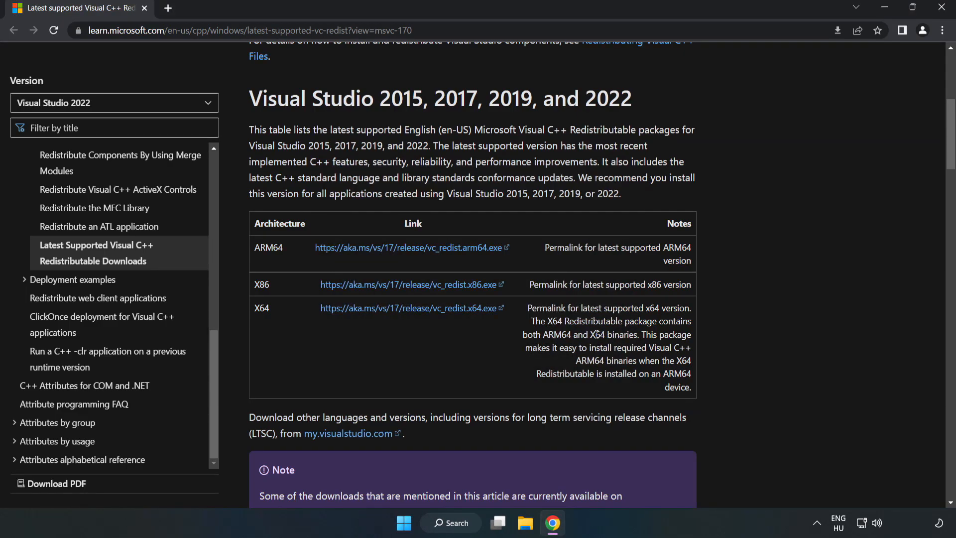
- Close Chrome and bring up the Start menu power options with Restart
{"action": "left_click", "coordinate": [943, 11]}
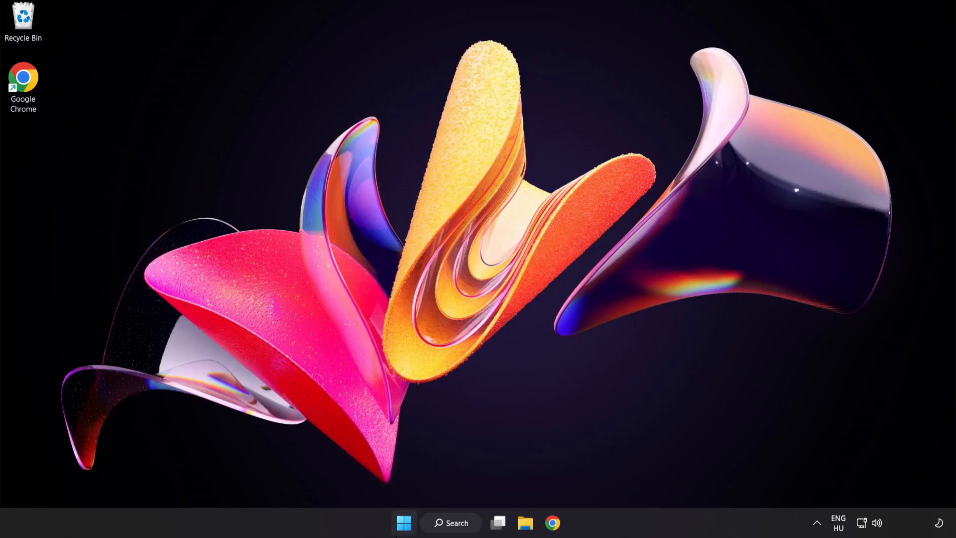
{"action": "left_click", "coordinate": [403, 522]}
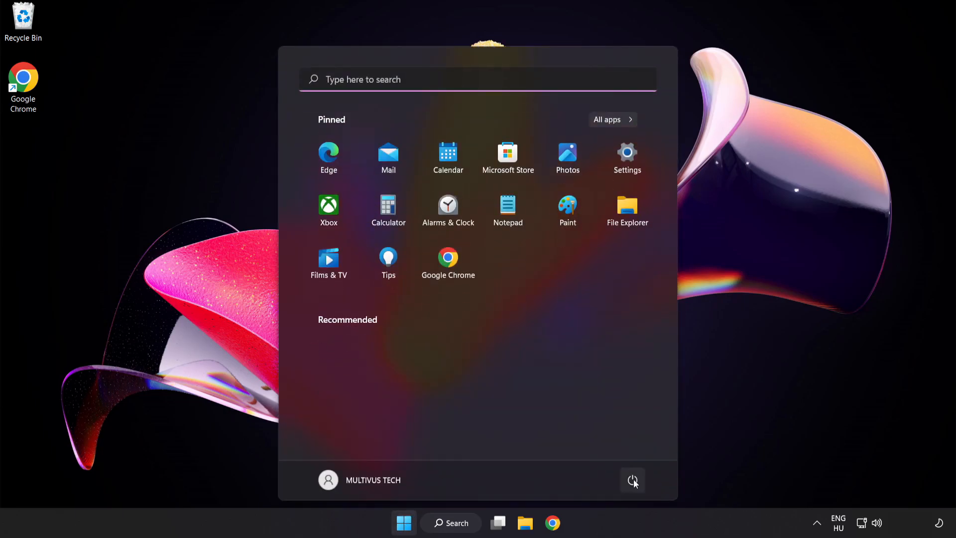
{"action": "left_click", "coordinate": [632, 480]}
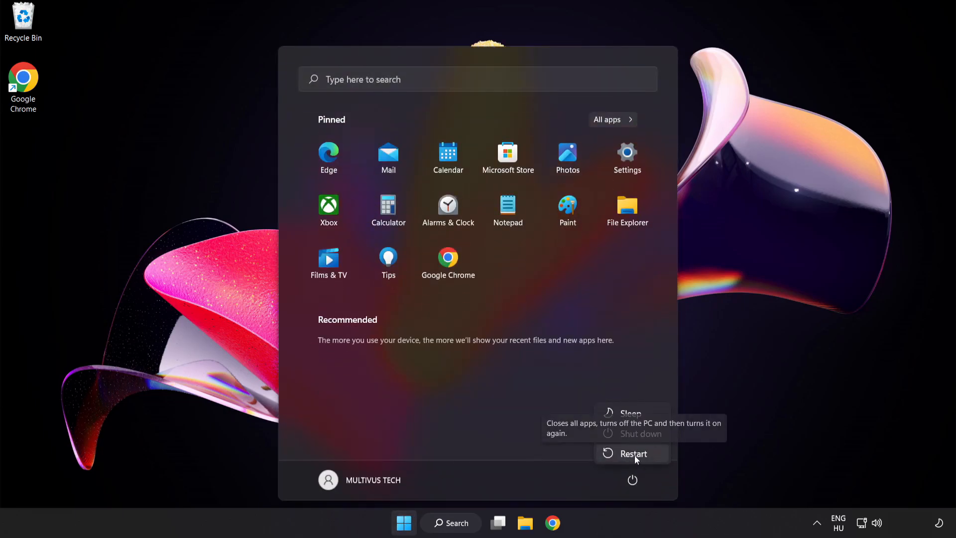